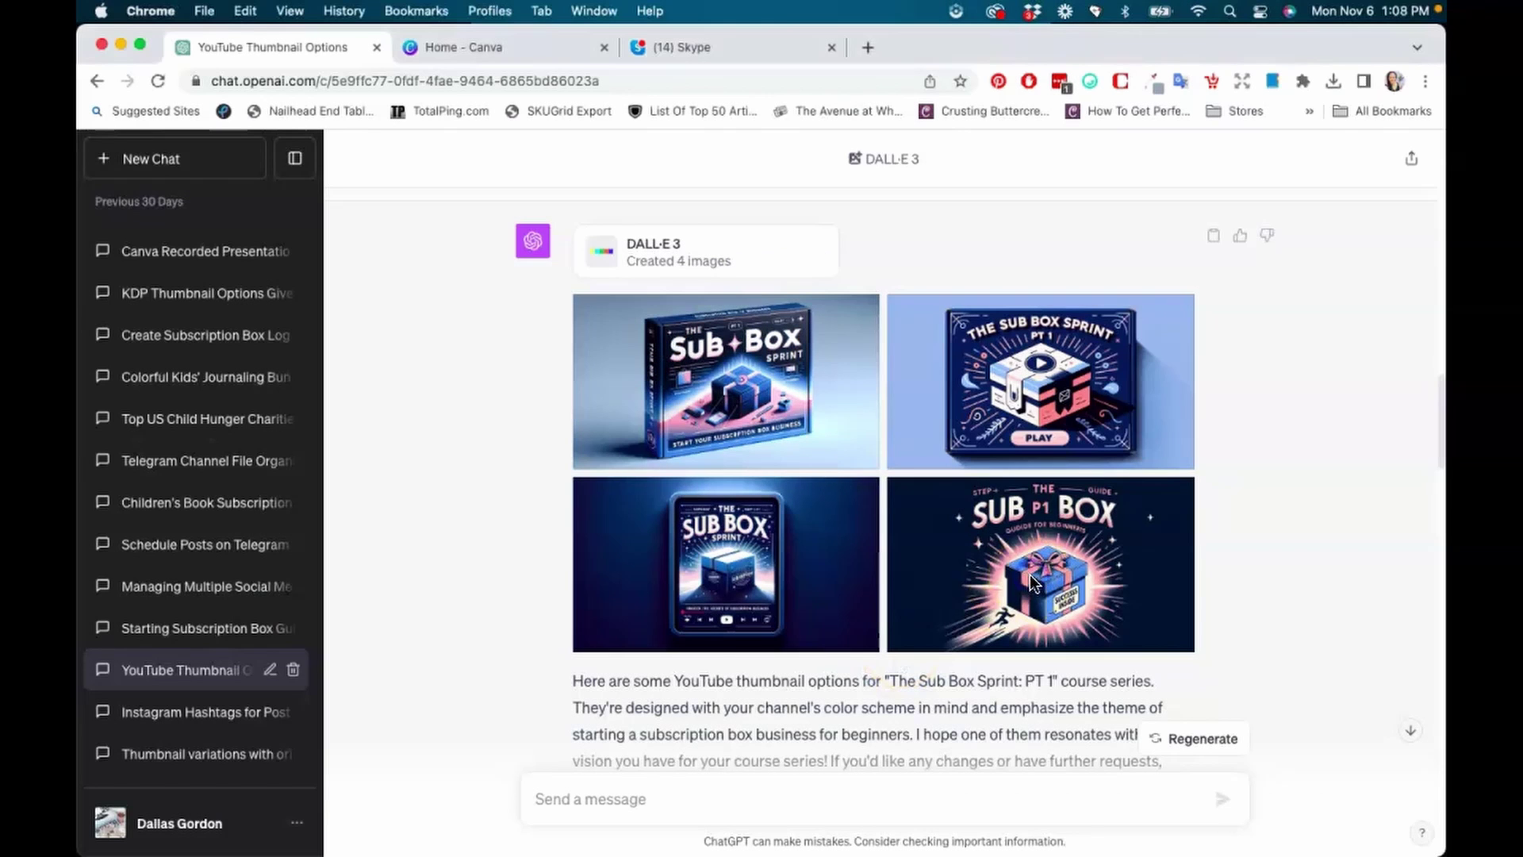
Enlarge the fourth gift-box thumbnail in ChatGPT and bring up its save-image menu
left_click(967, 572)
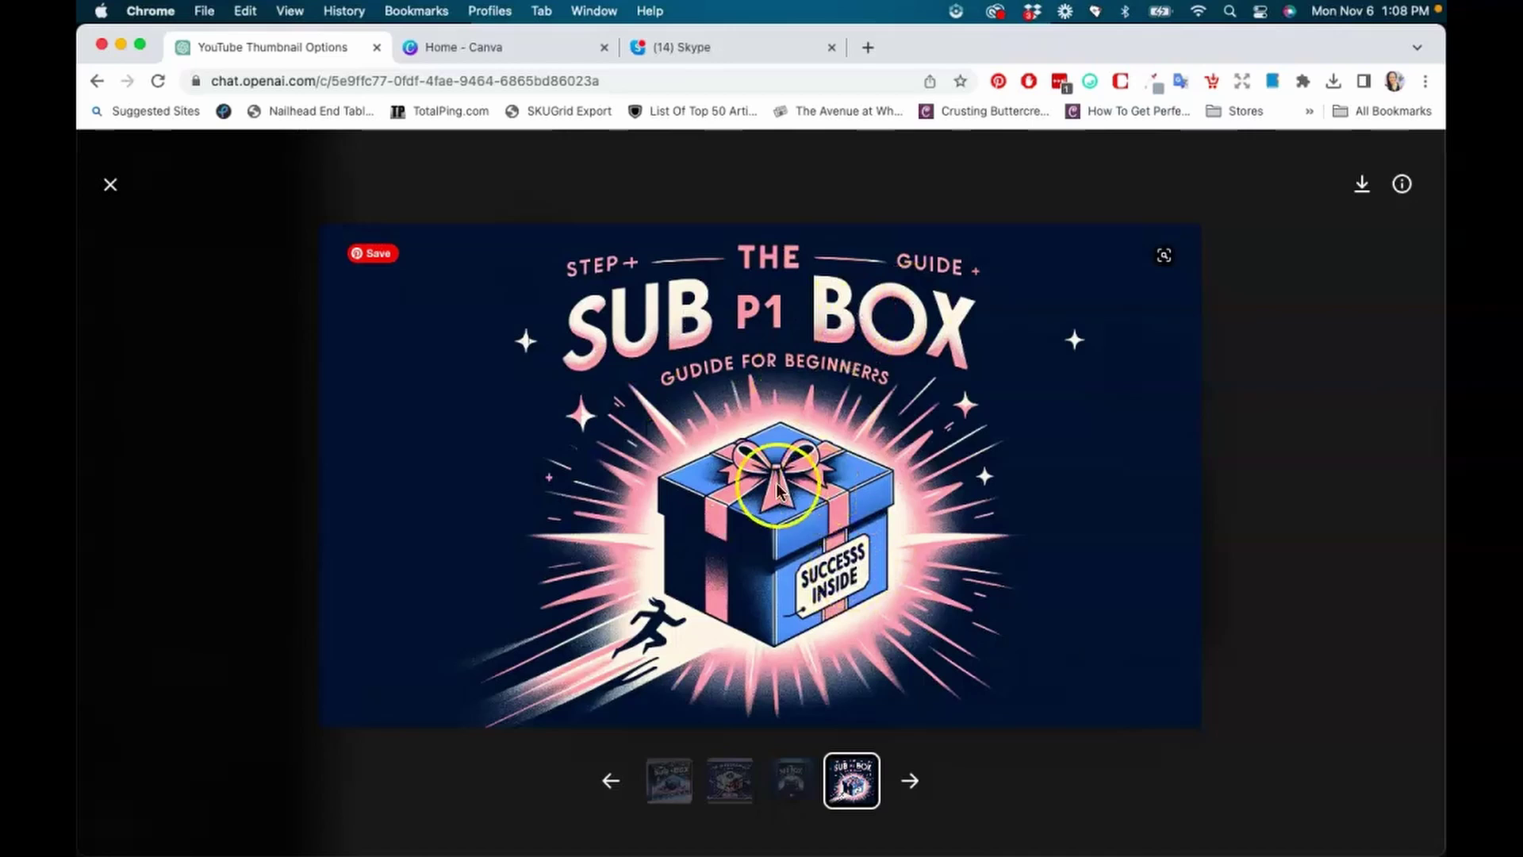
right_click(905, 426)
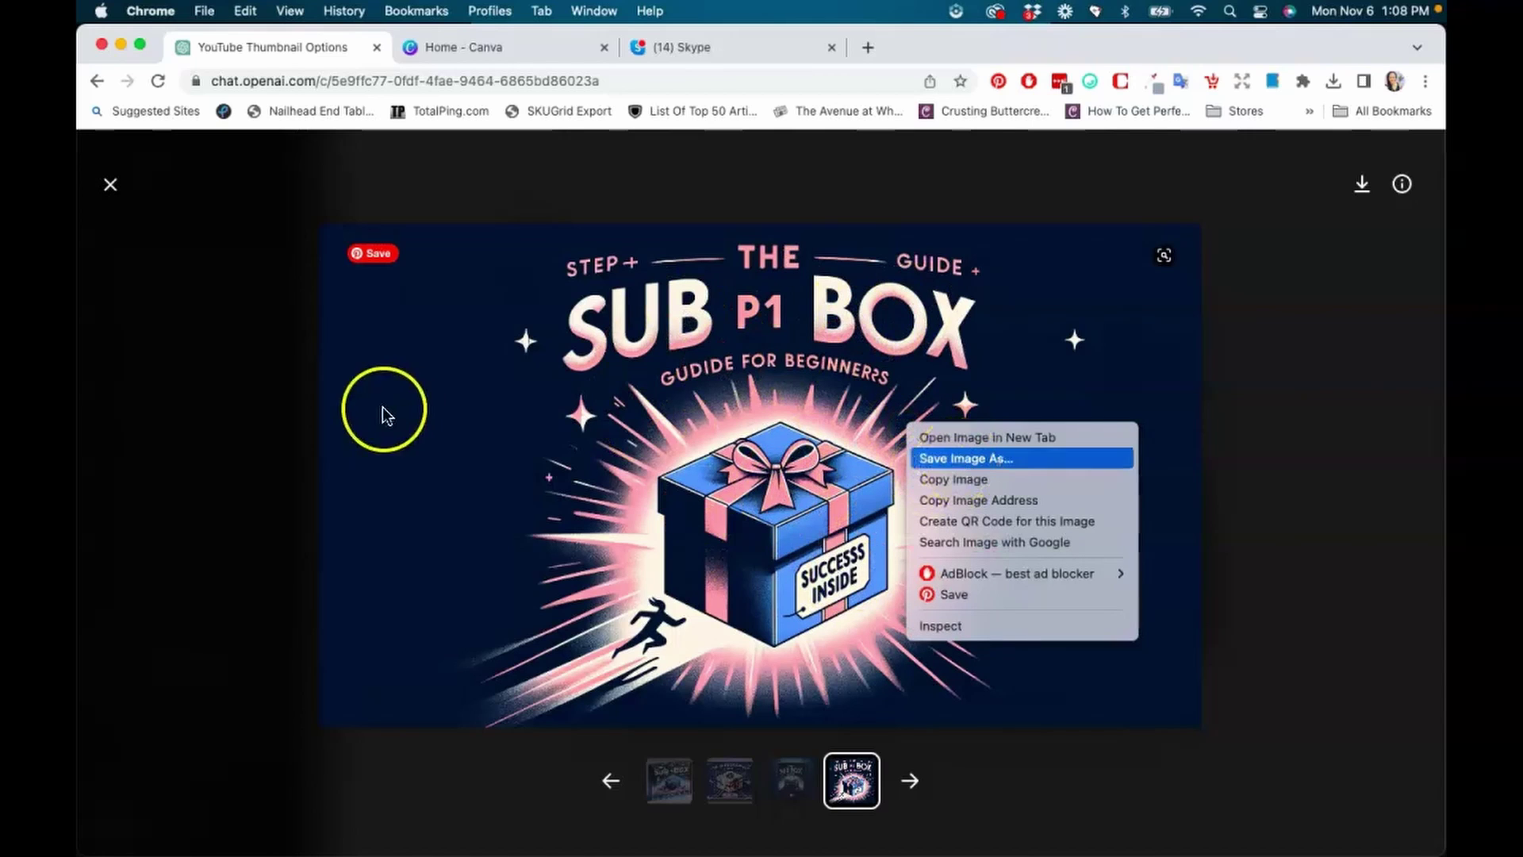
Import test thumbnail.webp from the Canva home page into a new YouTube Thumbnail design
left_click(521, 49)
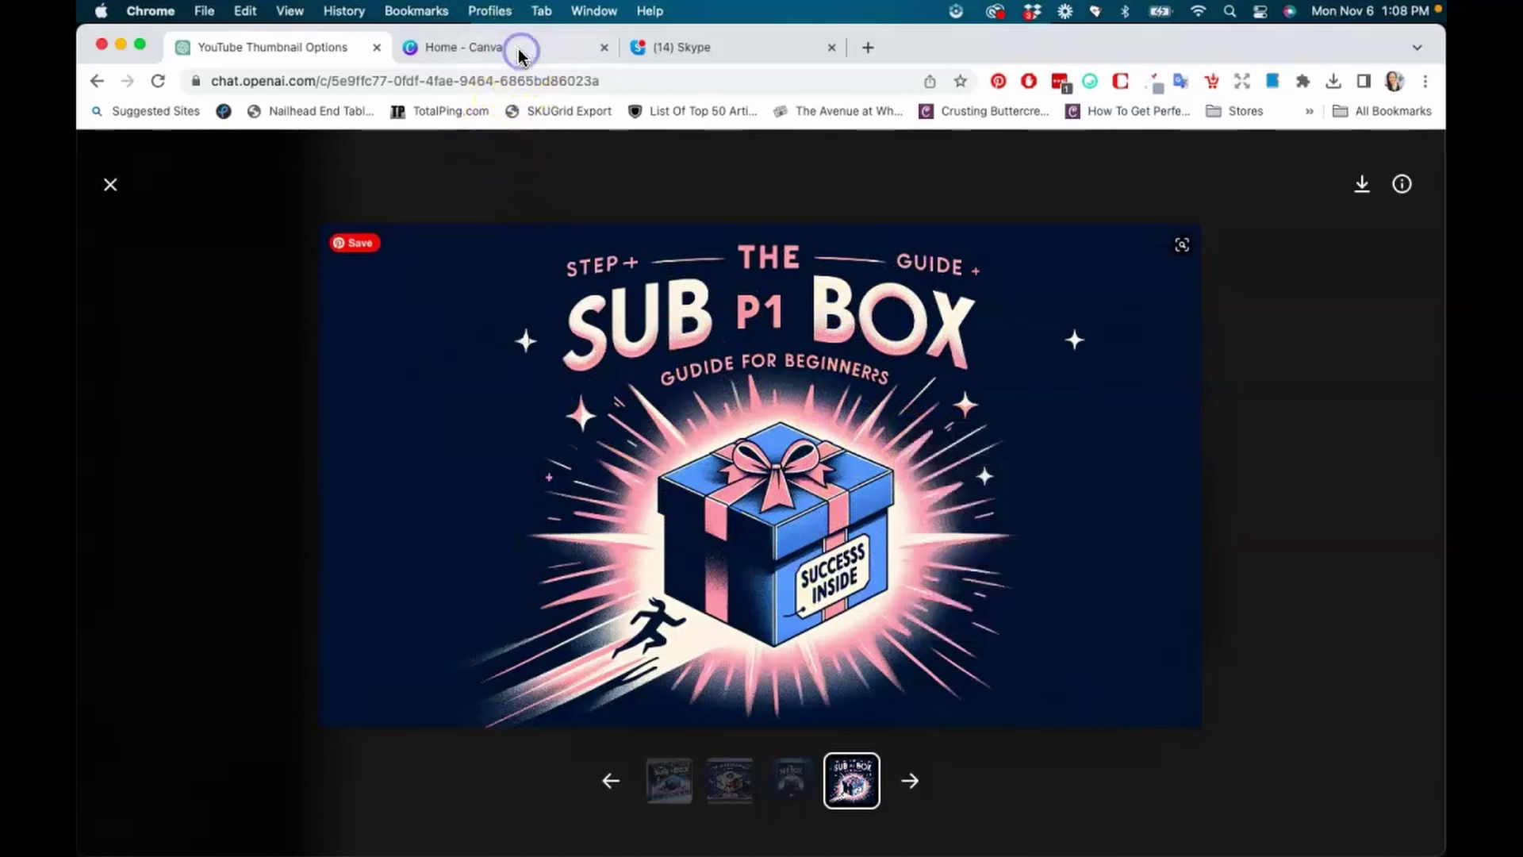
left_click(512, 48)
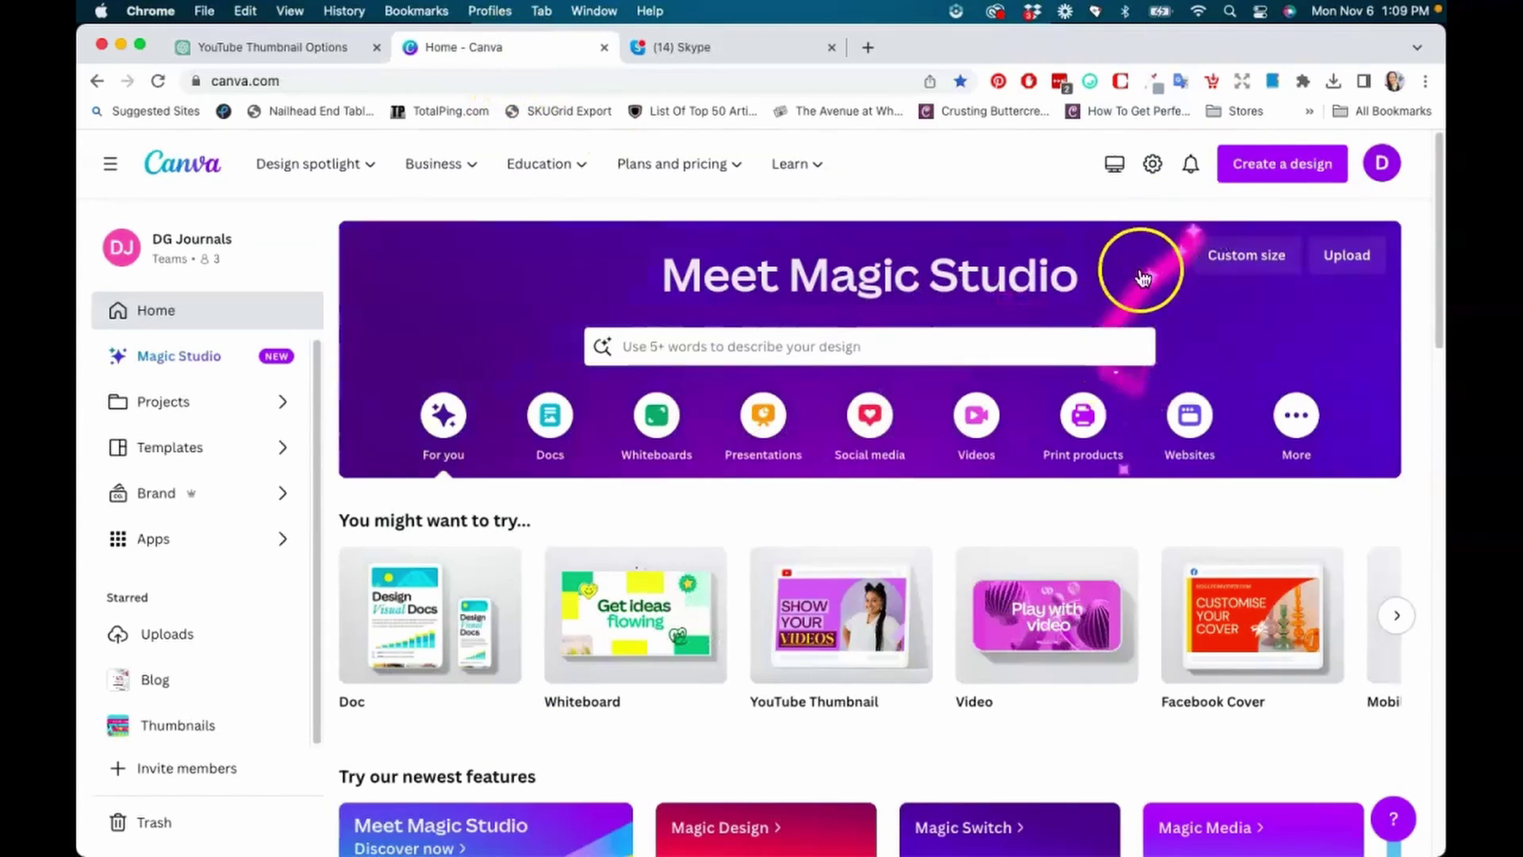
left_click(1279, 181)
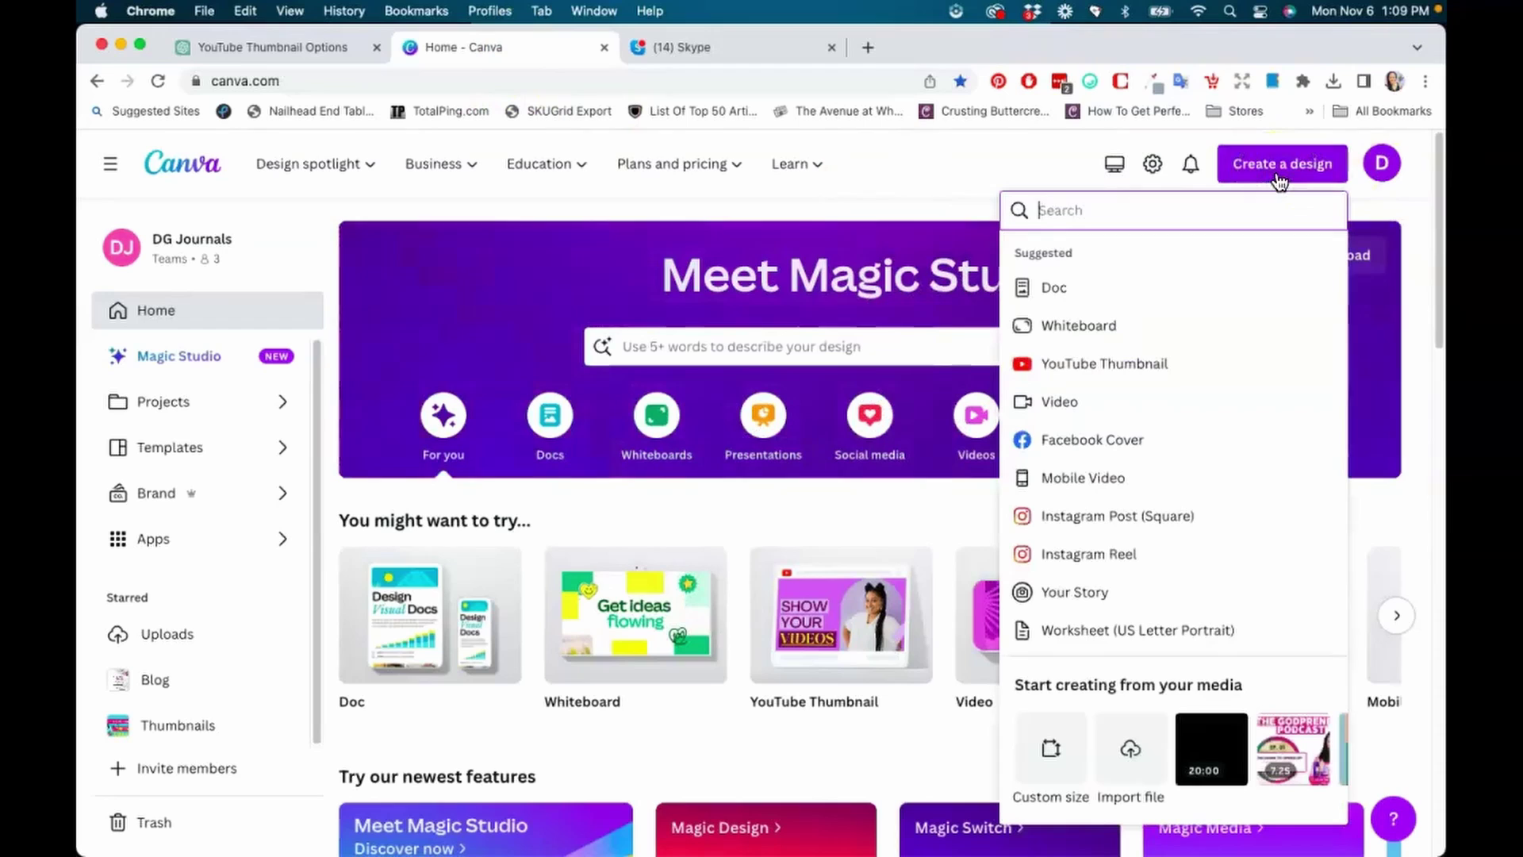
left_click(1130, 760)
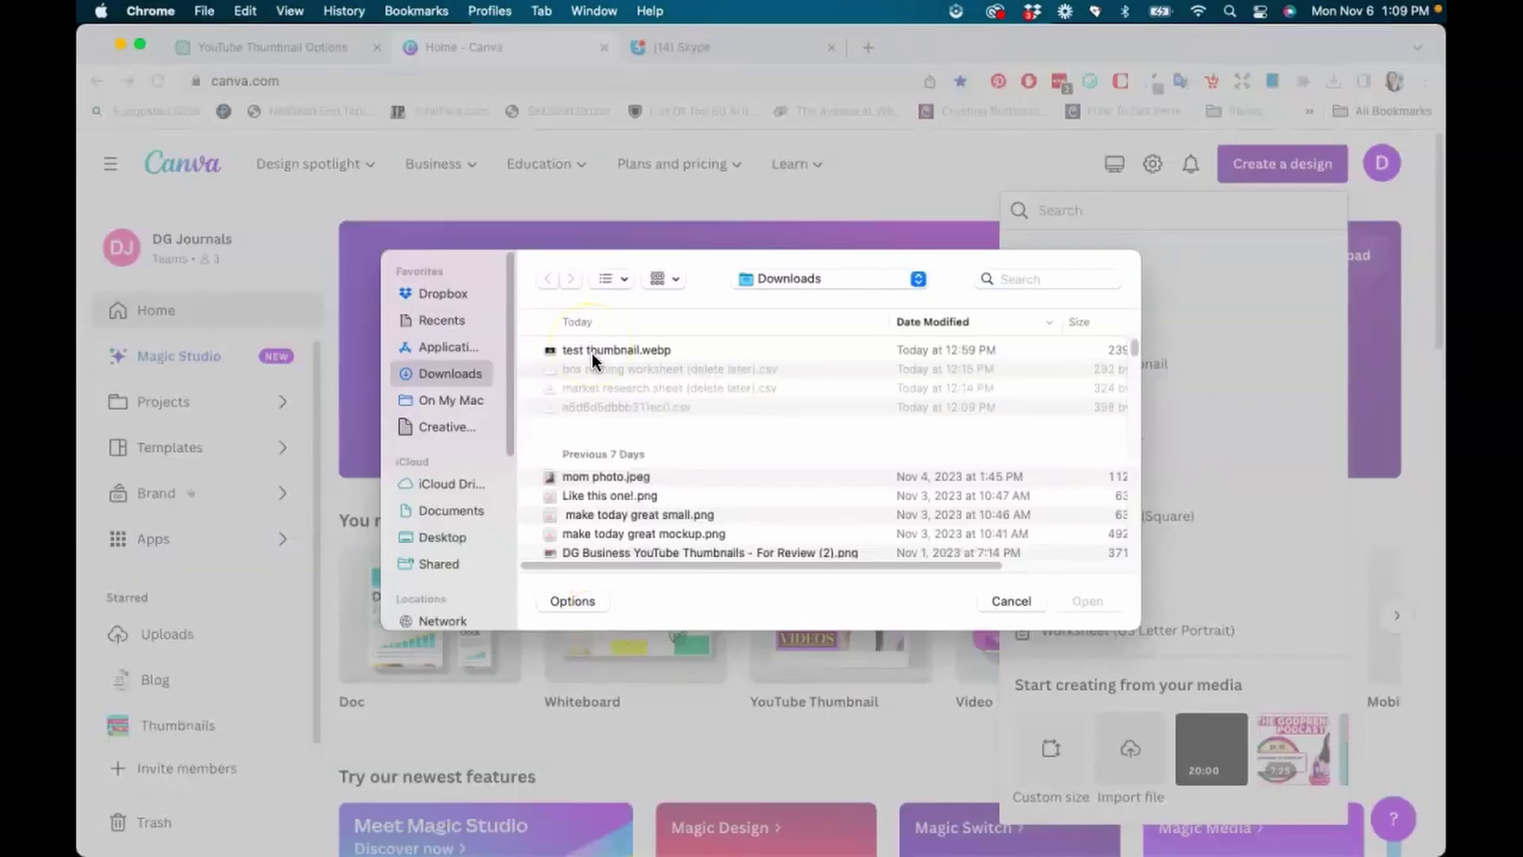
double_click(616, 353)
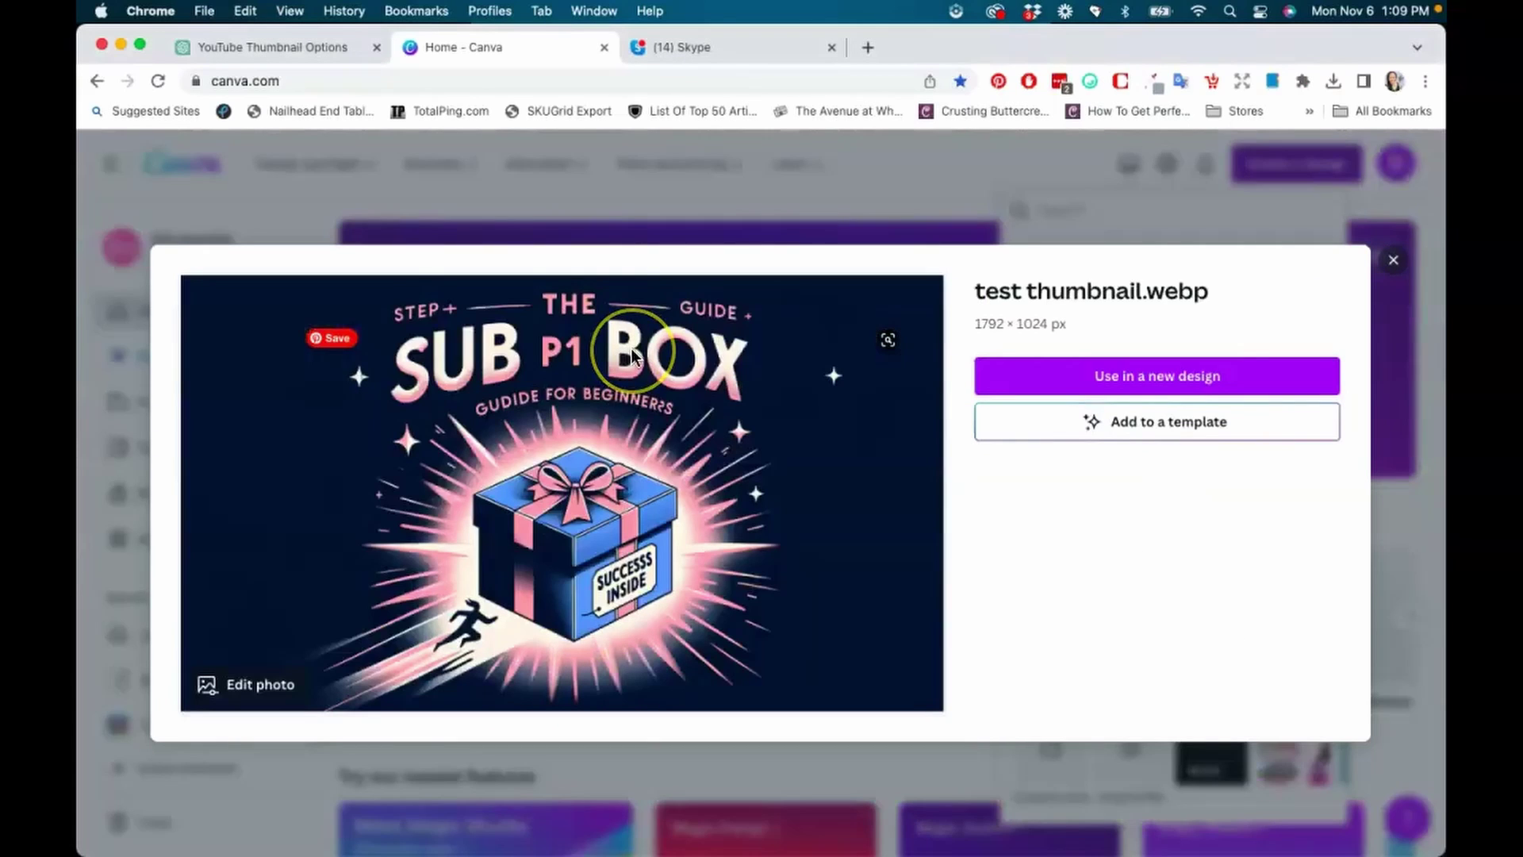
left_click(1160, 387)
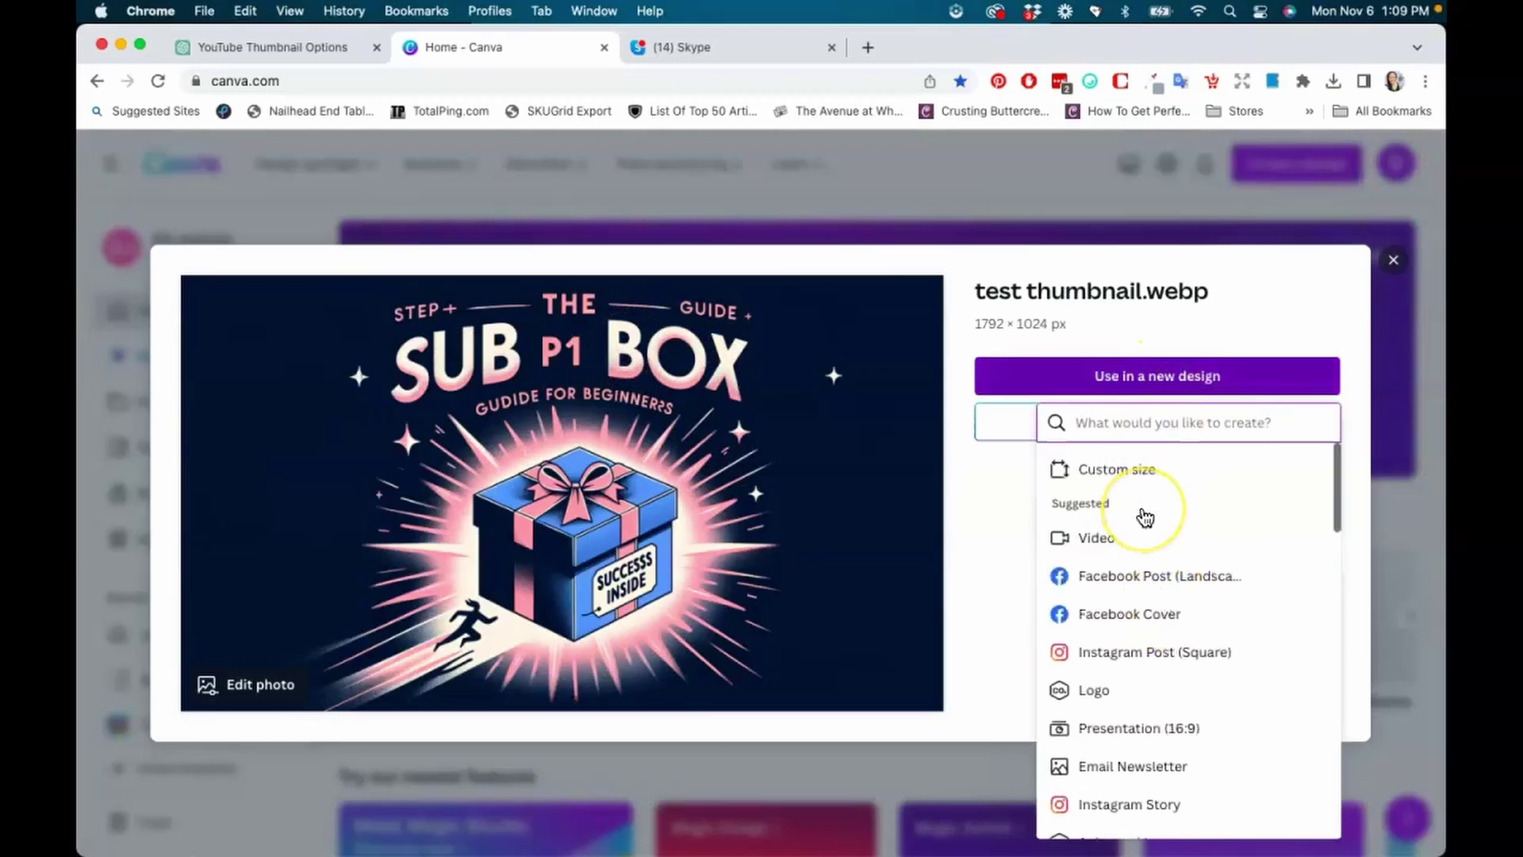
type("youtu")
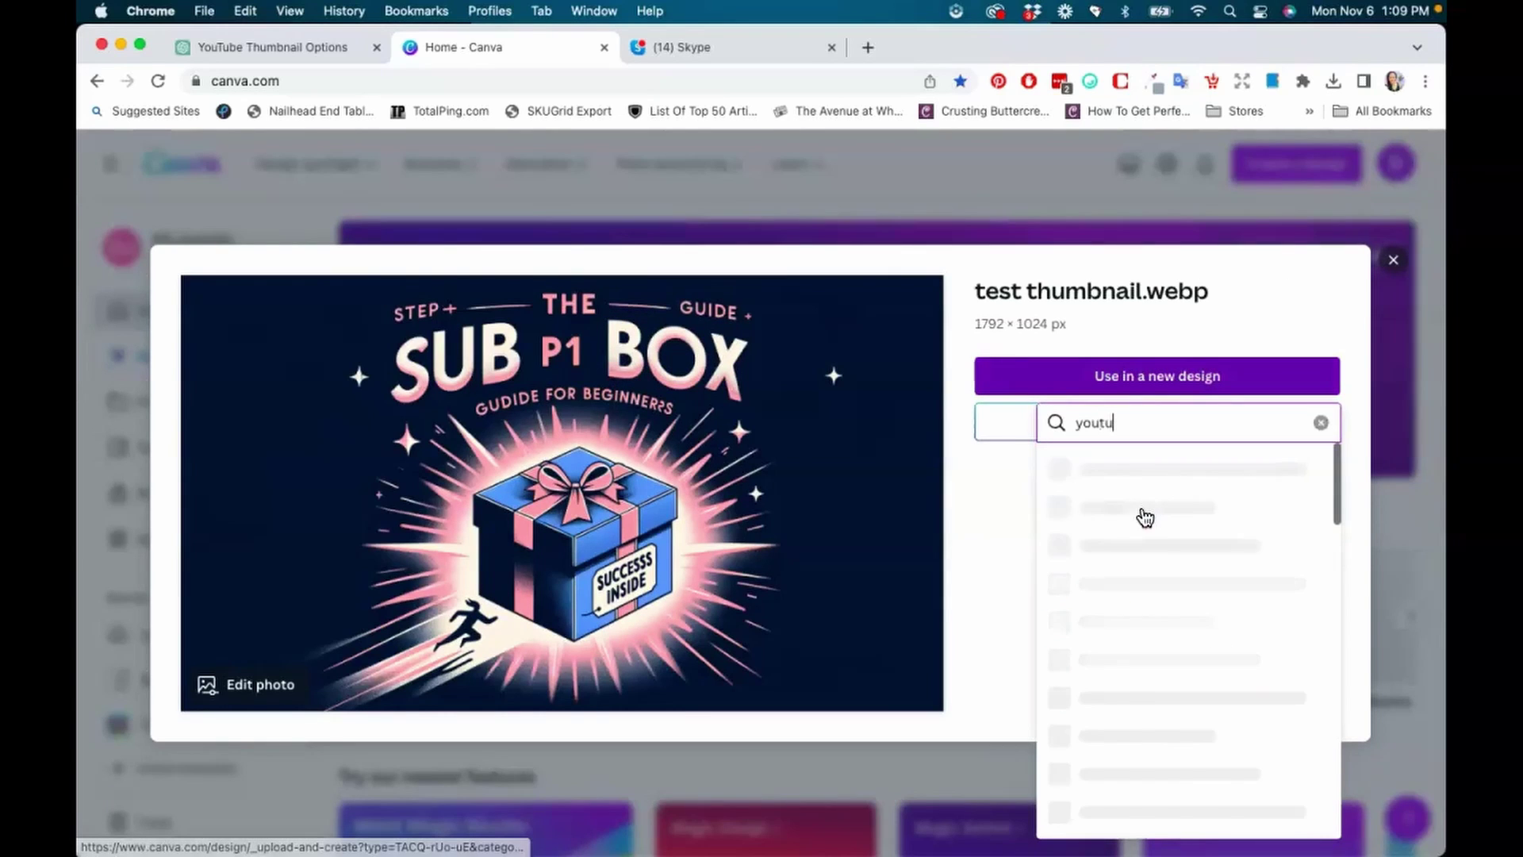
left_click(1175, 583)
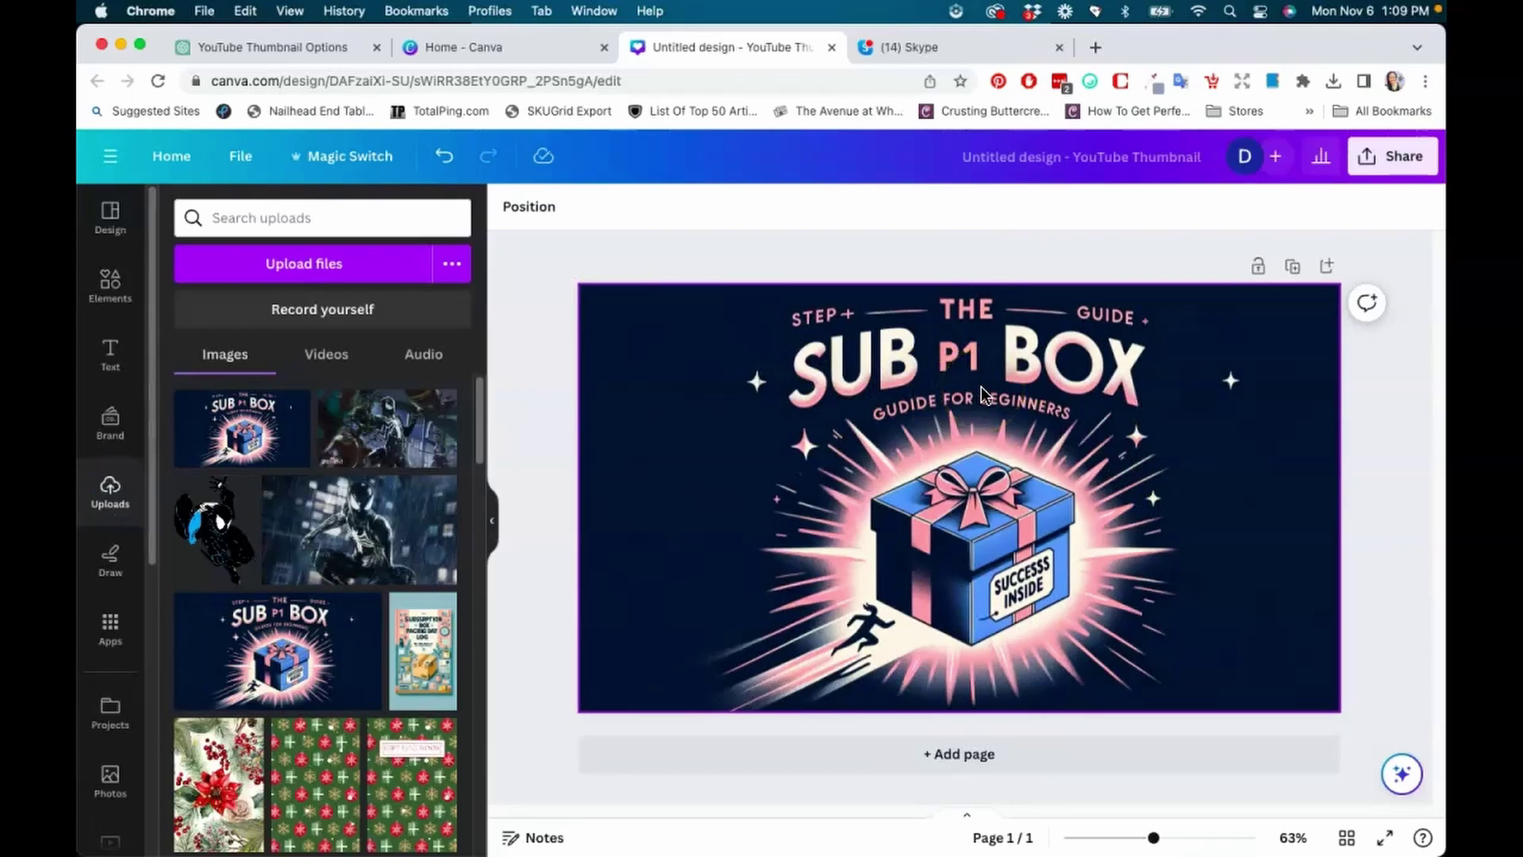
Use Edit photo's Grab Text on the gift-box image to extract the 'SUB P1 BOX' lettering
left_click(968, 353)
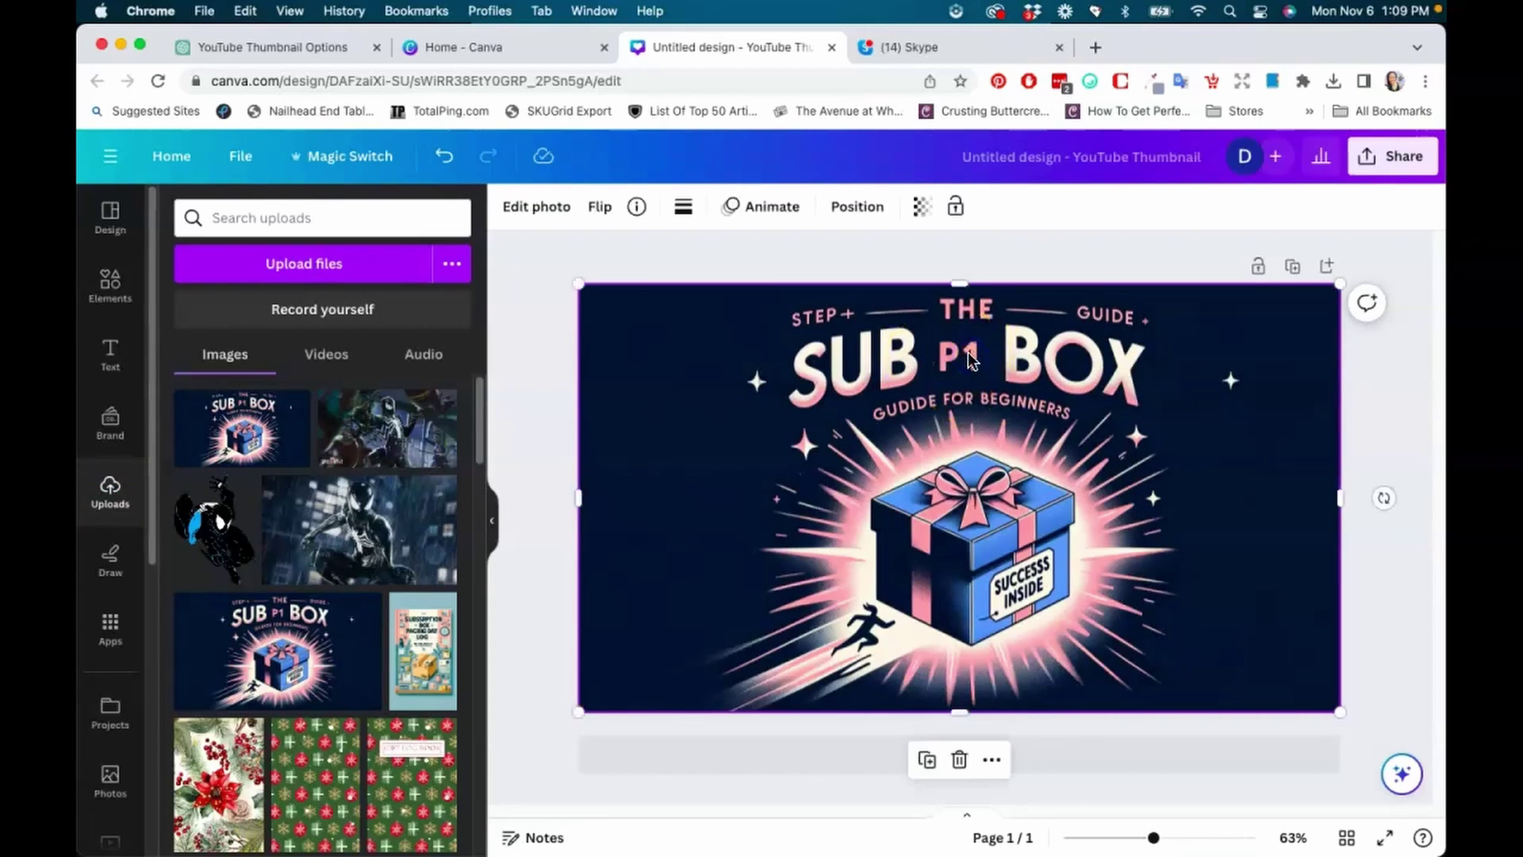
left_click(522, 214)
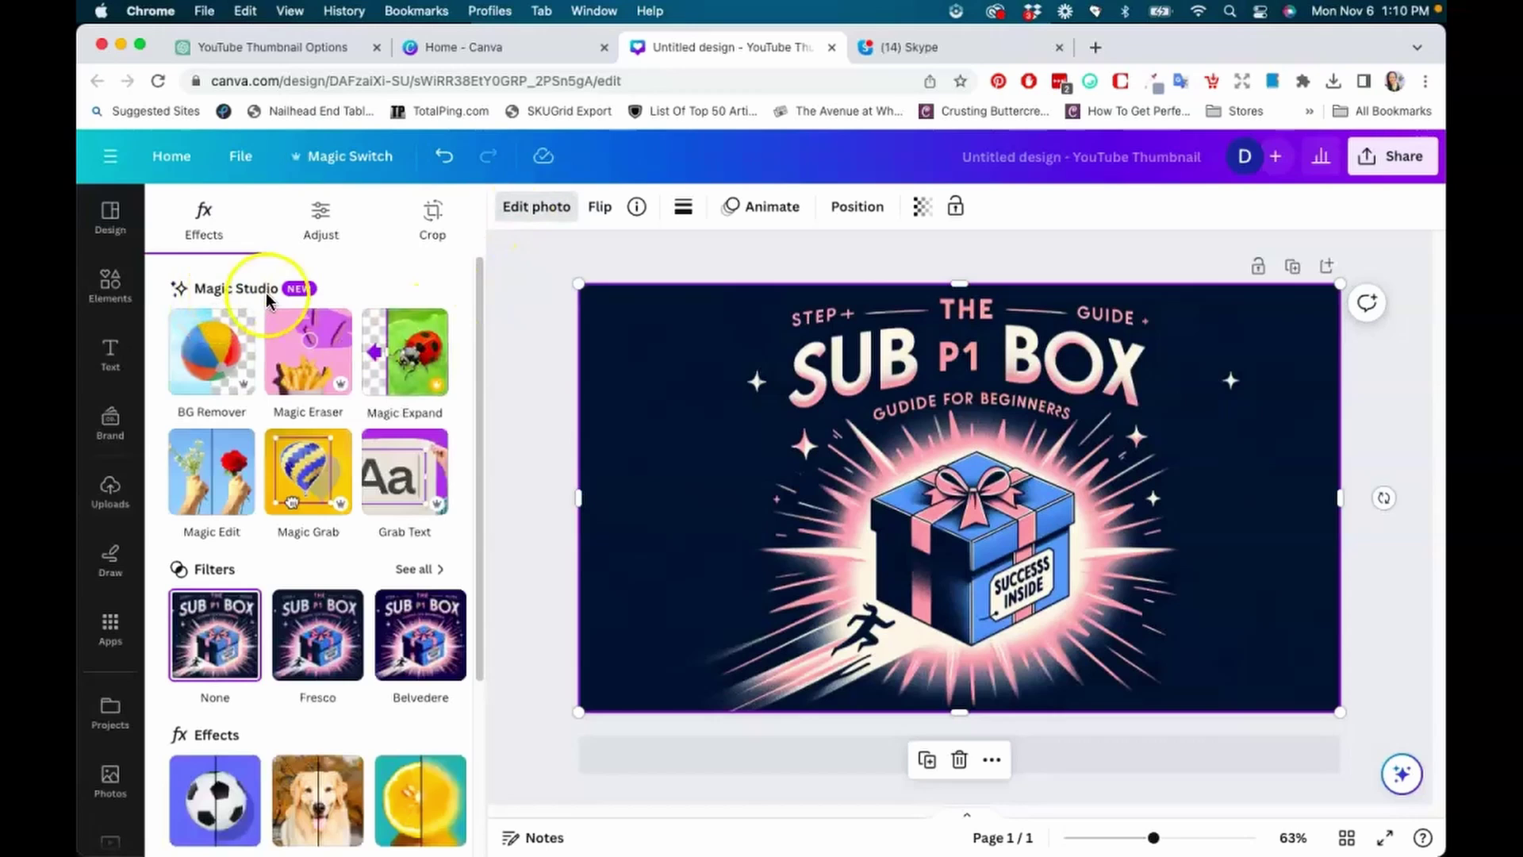
left_click(424, 482)
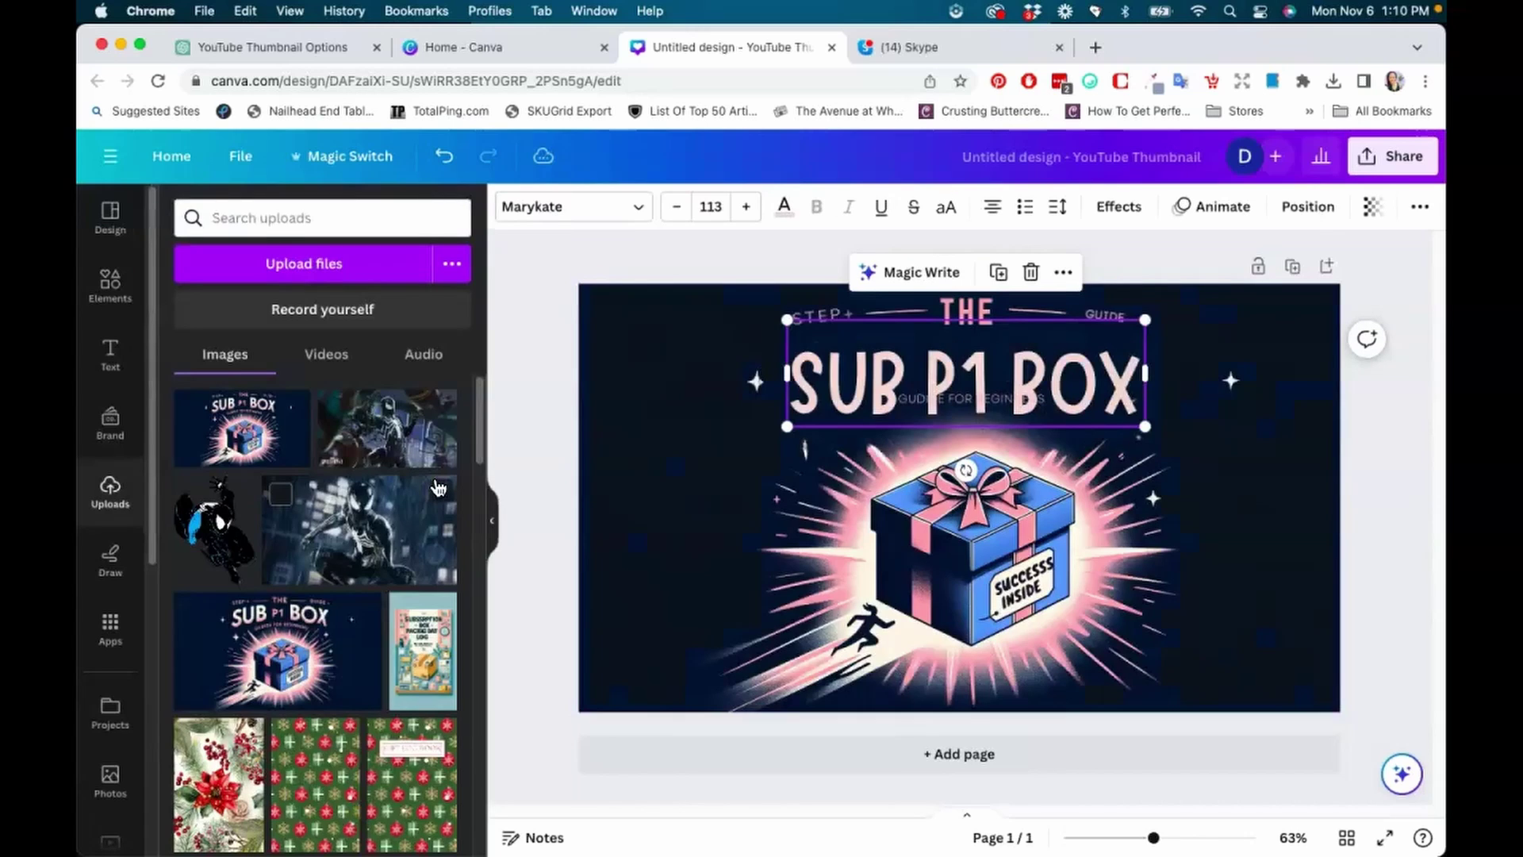
Retype the title from 'SUB P1 BOX' to 'SUB BOX SPRINT' in capitals
left_click_drag(1037, 340, 1029, 373)
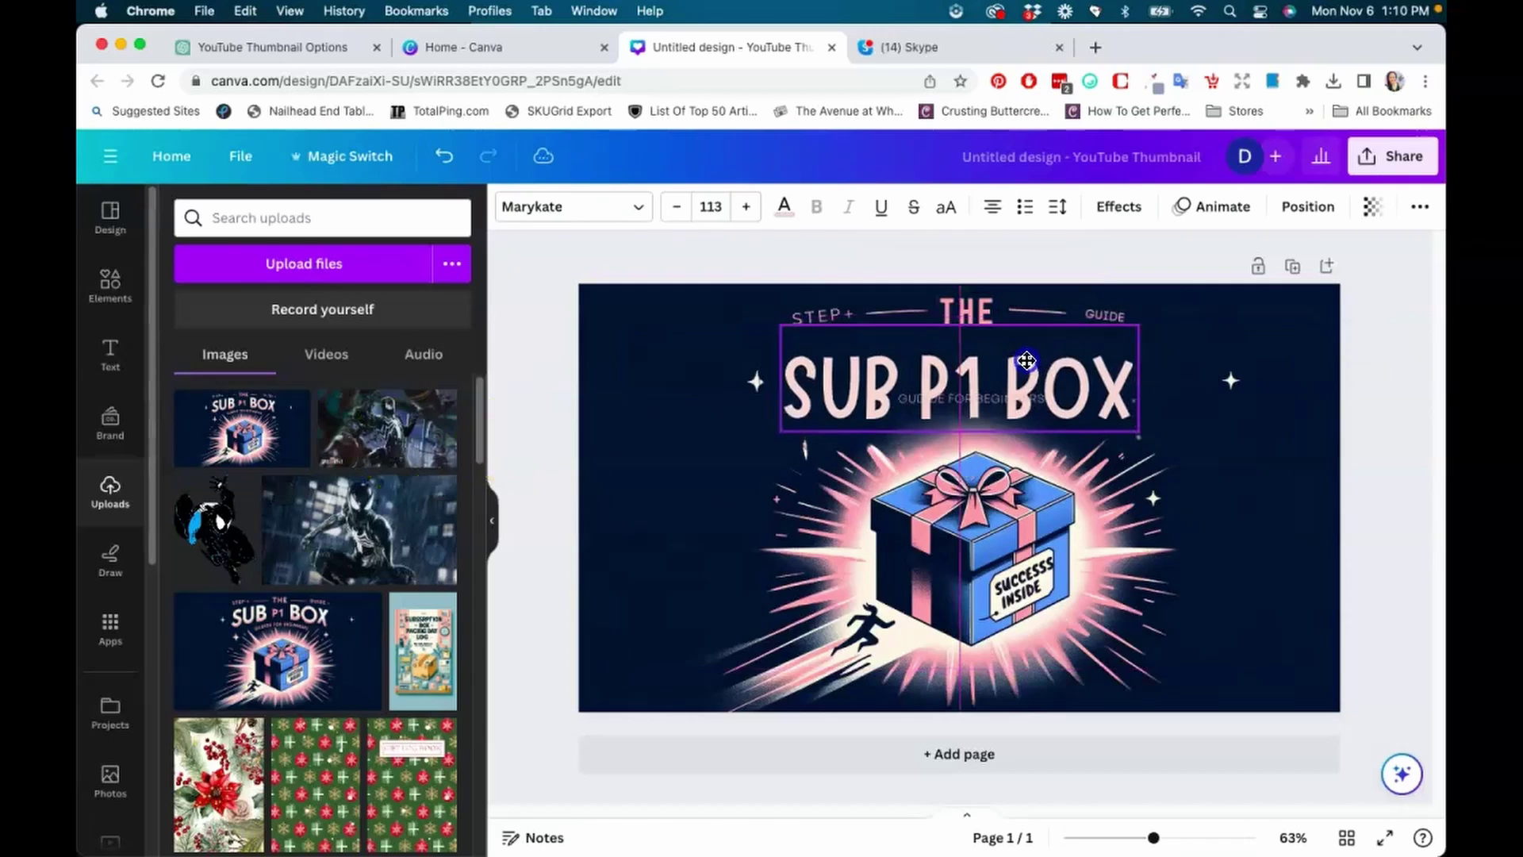
double_click(1030, 388)
left_click(1032, 388)
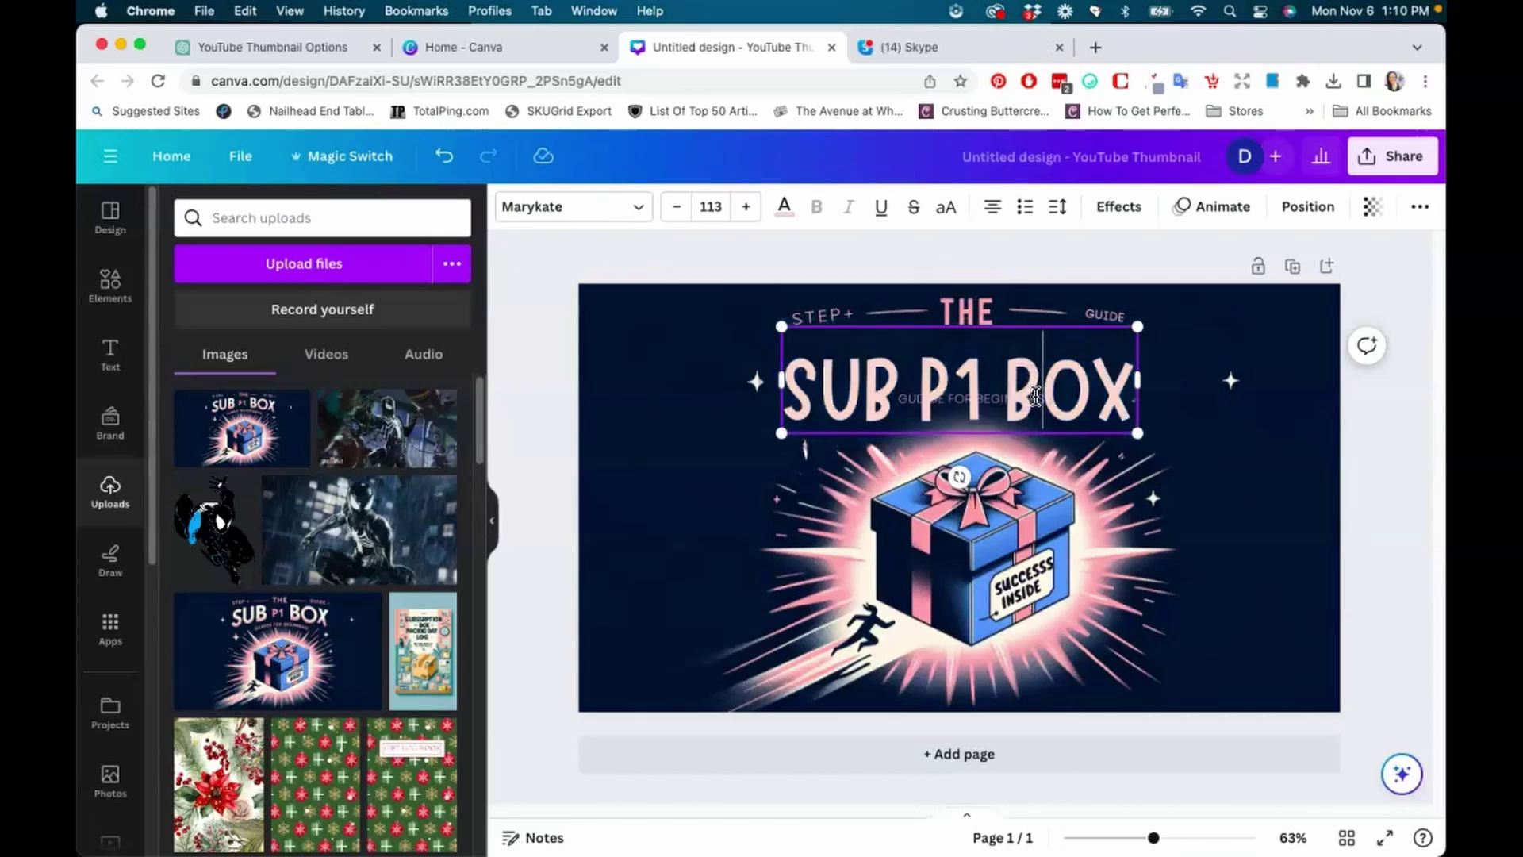
key("Left")
key("Left")
key("BackSpace")
key("BackSpace")
key("BackSpace")
left_click(1027, 387)
type("Sprint")
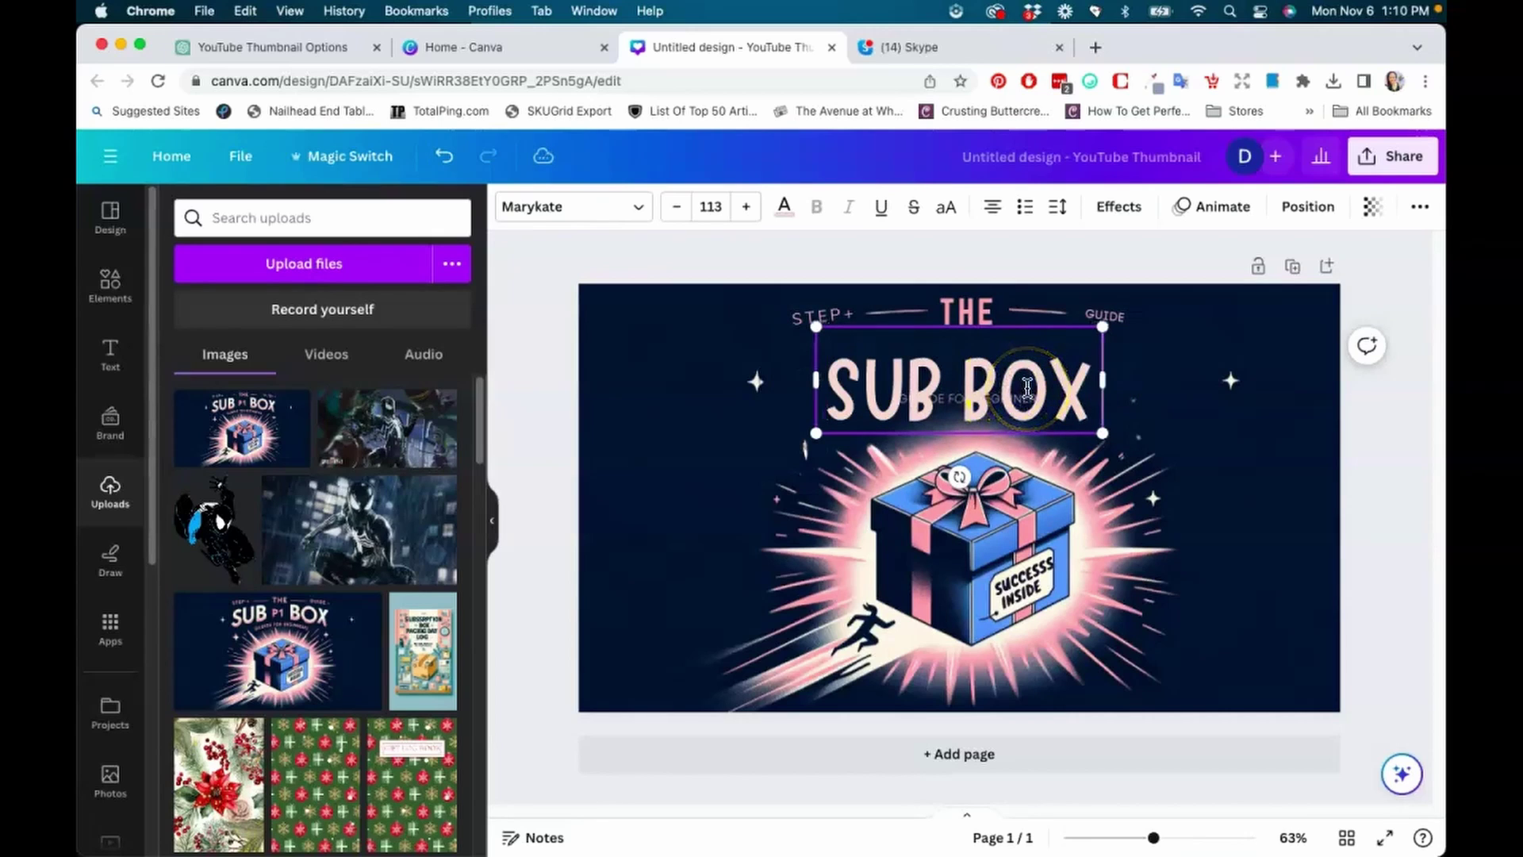
key("BackSpace")
key("BackSpace")
key("BackSpace")
key("BackSpace")
key("BackSpace")
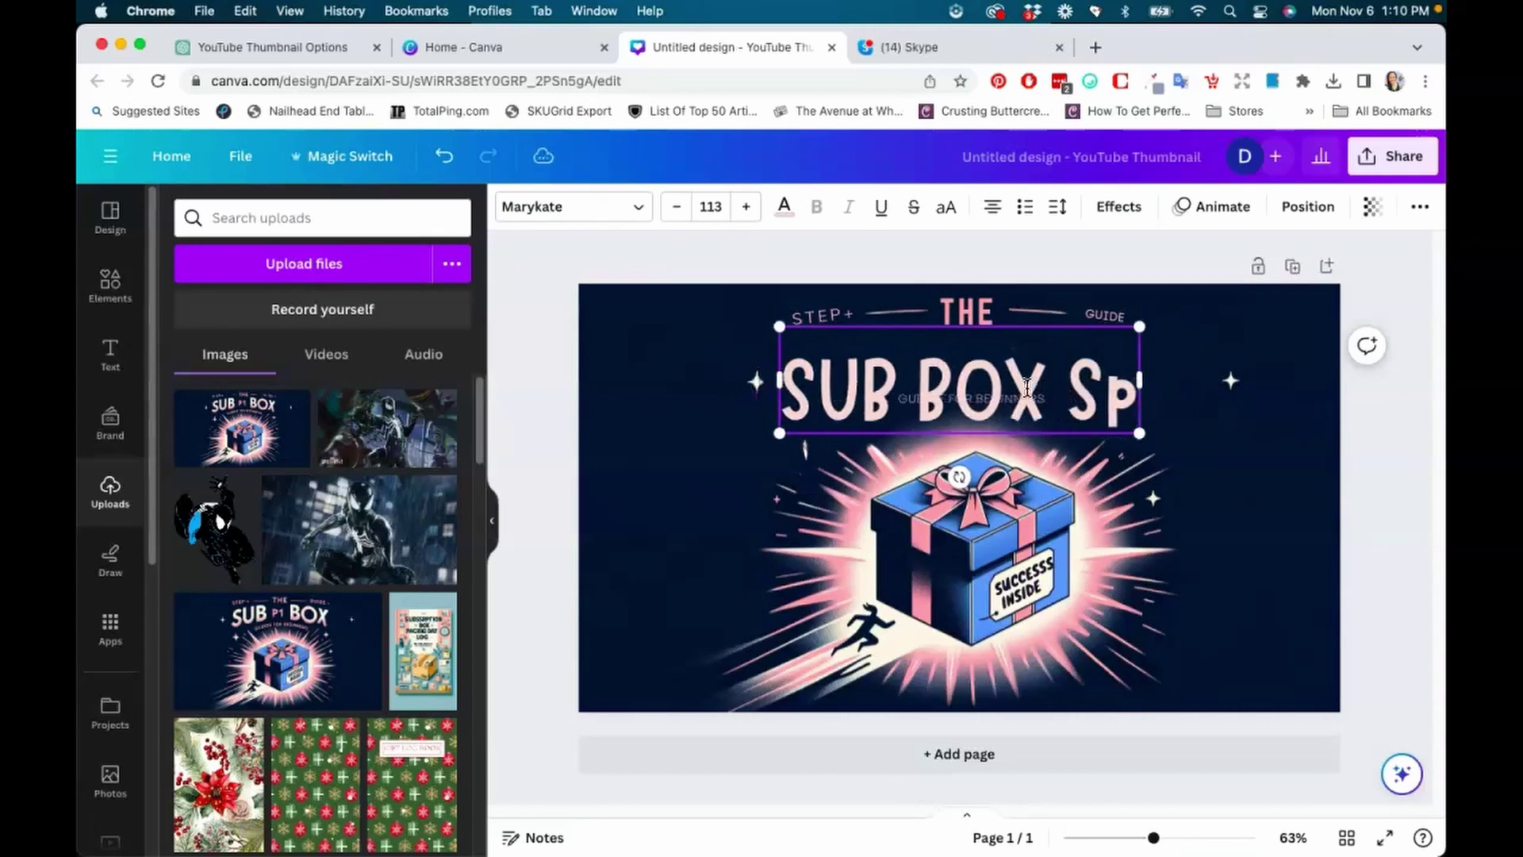
type("PRINT")
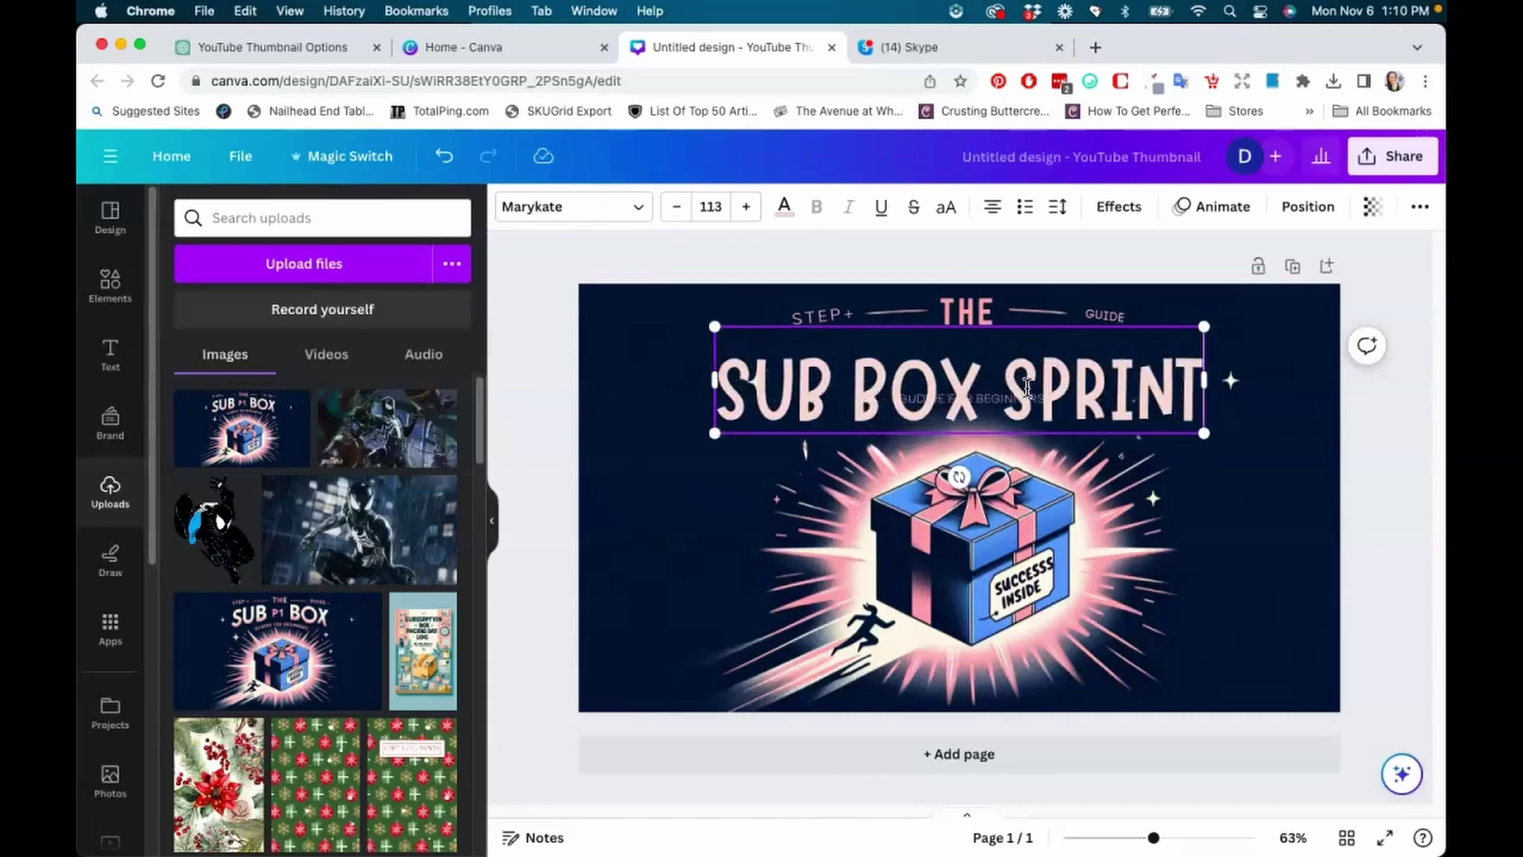
left_click(1017, 321)
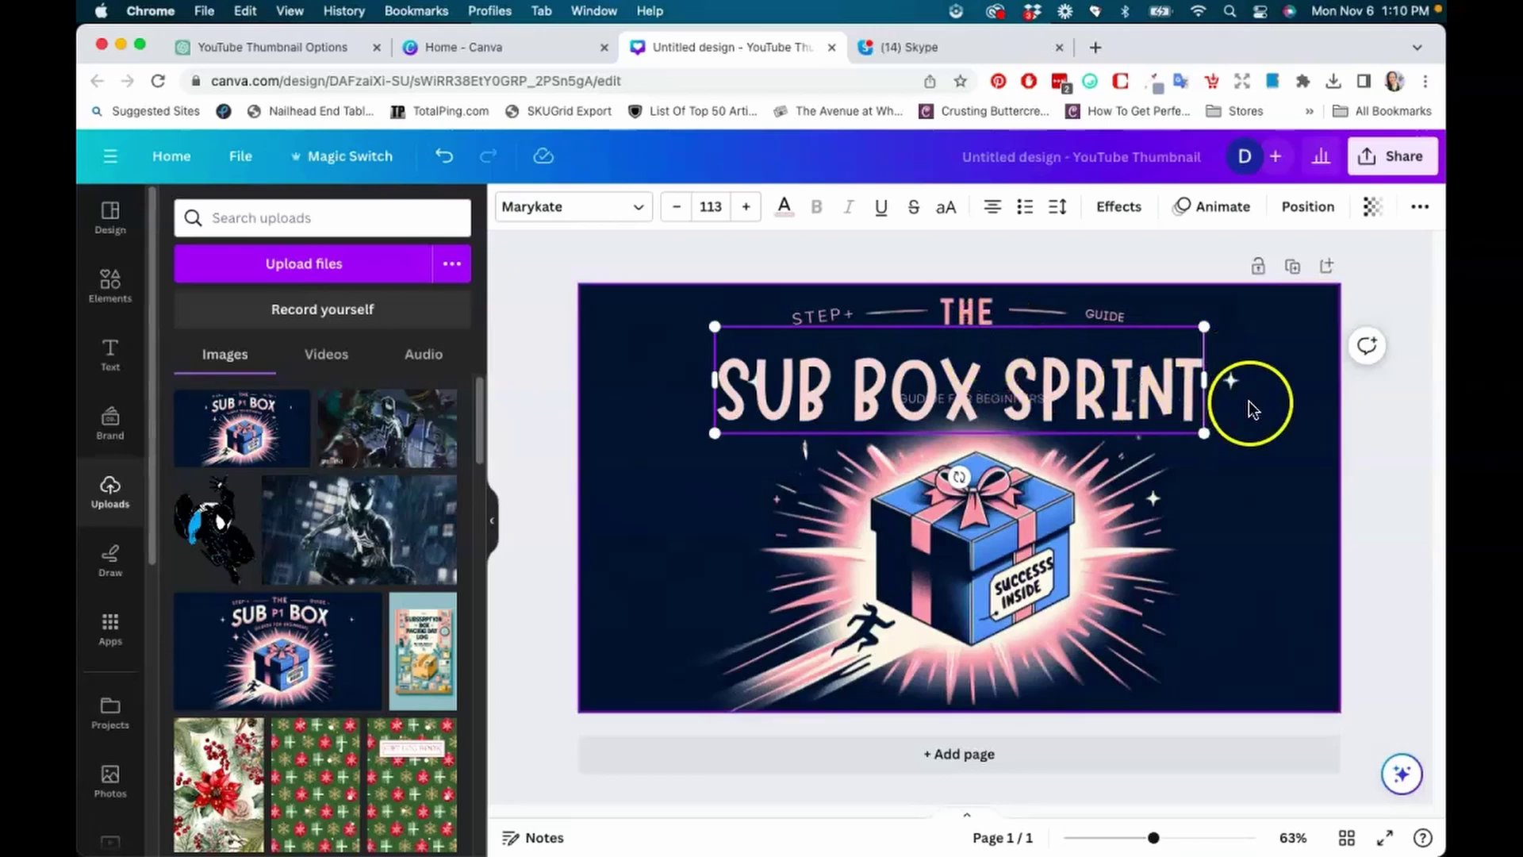
left_click(1232, 384)
Select and delete the stray STEP+ text box
left_click(987, 307)
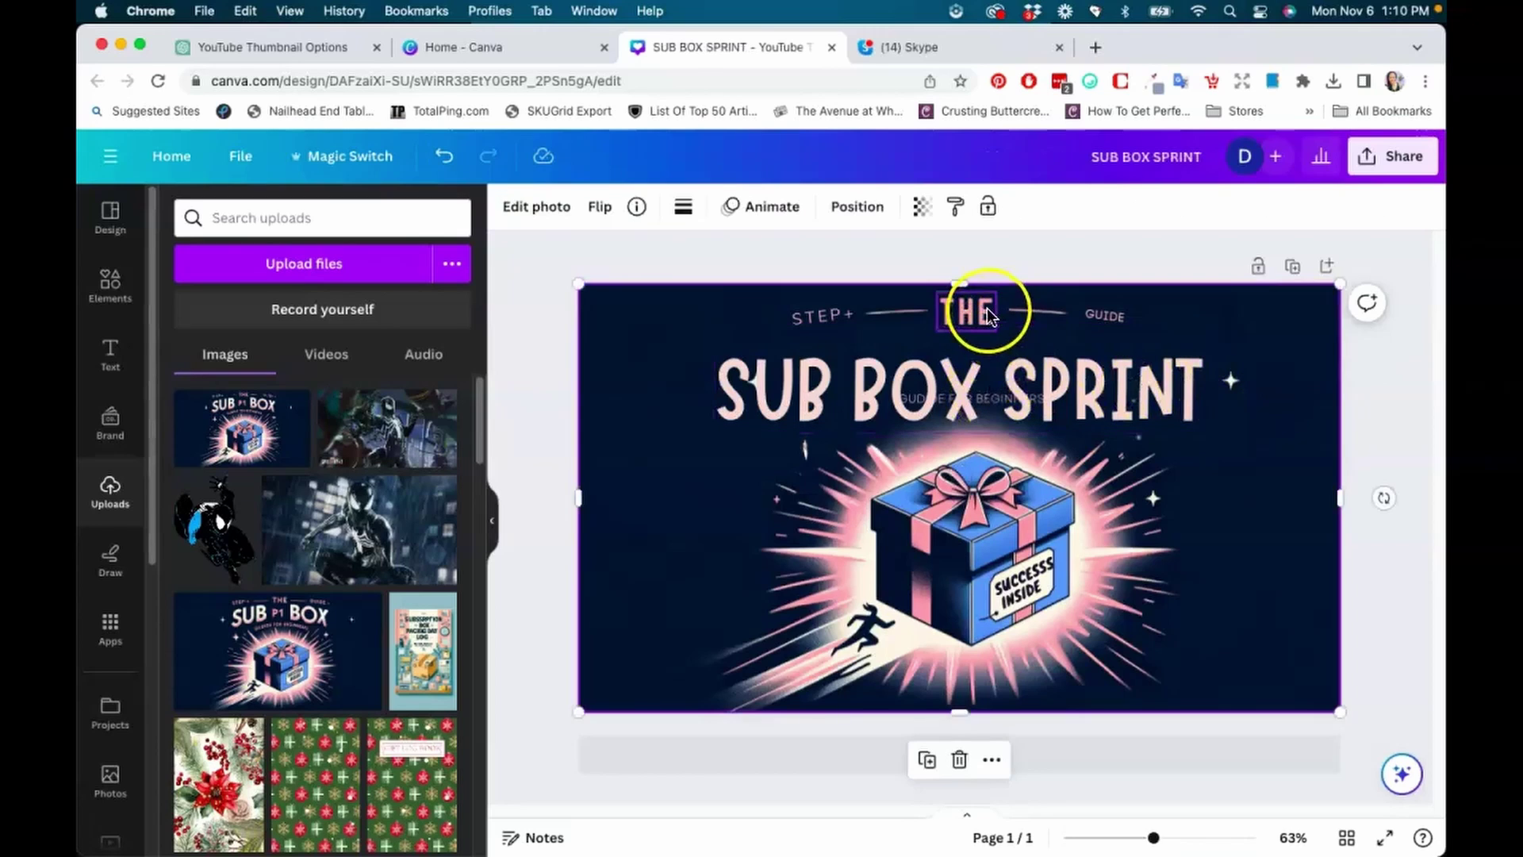
double_click(1093, 311)
left_click(827, 315)
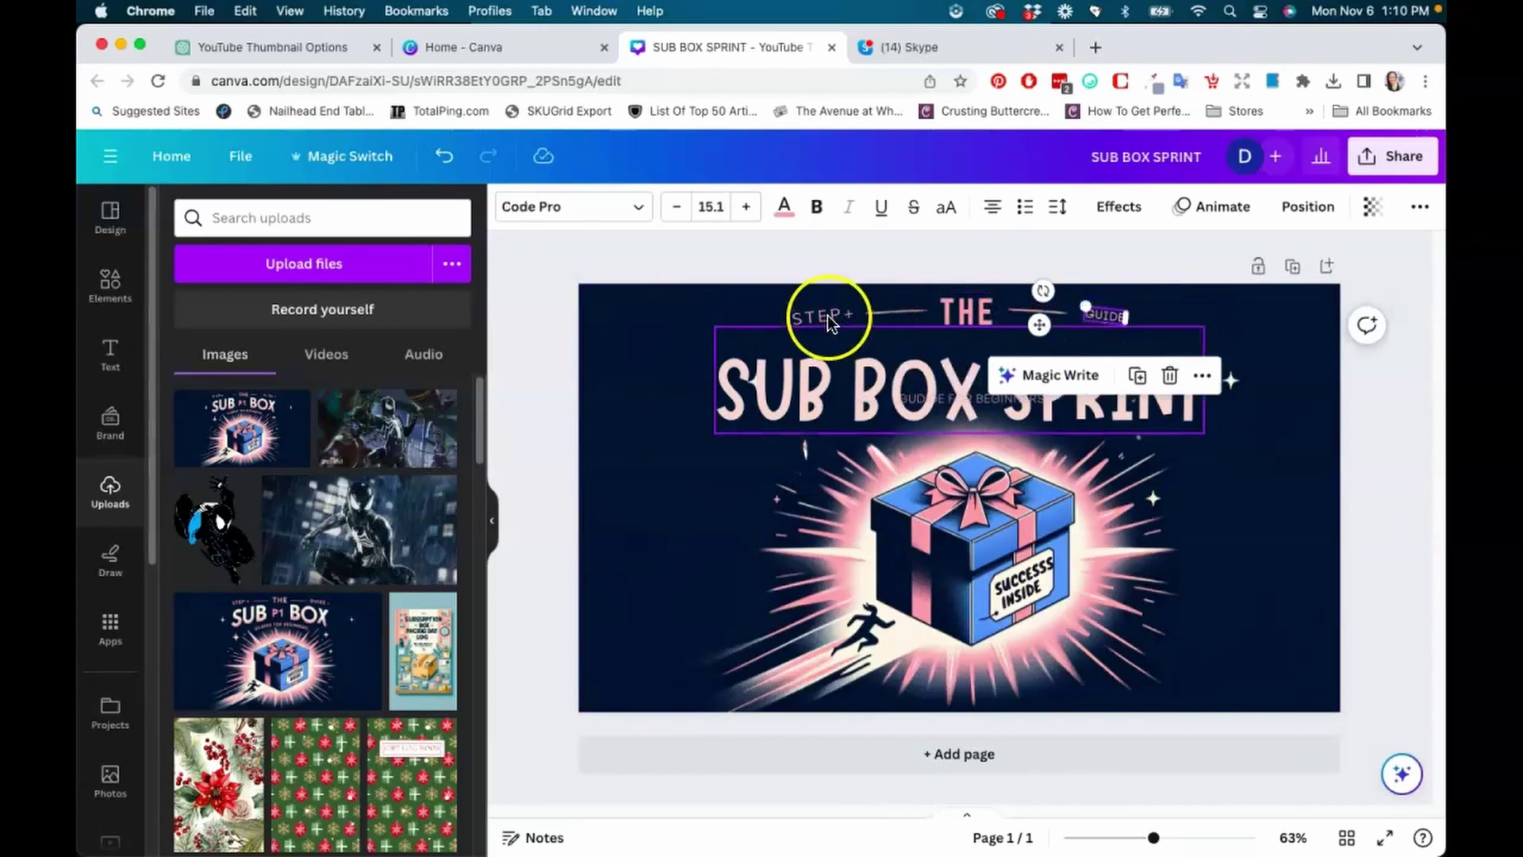
double_click(826, 315)
left_click(982, 311)
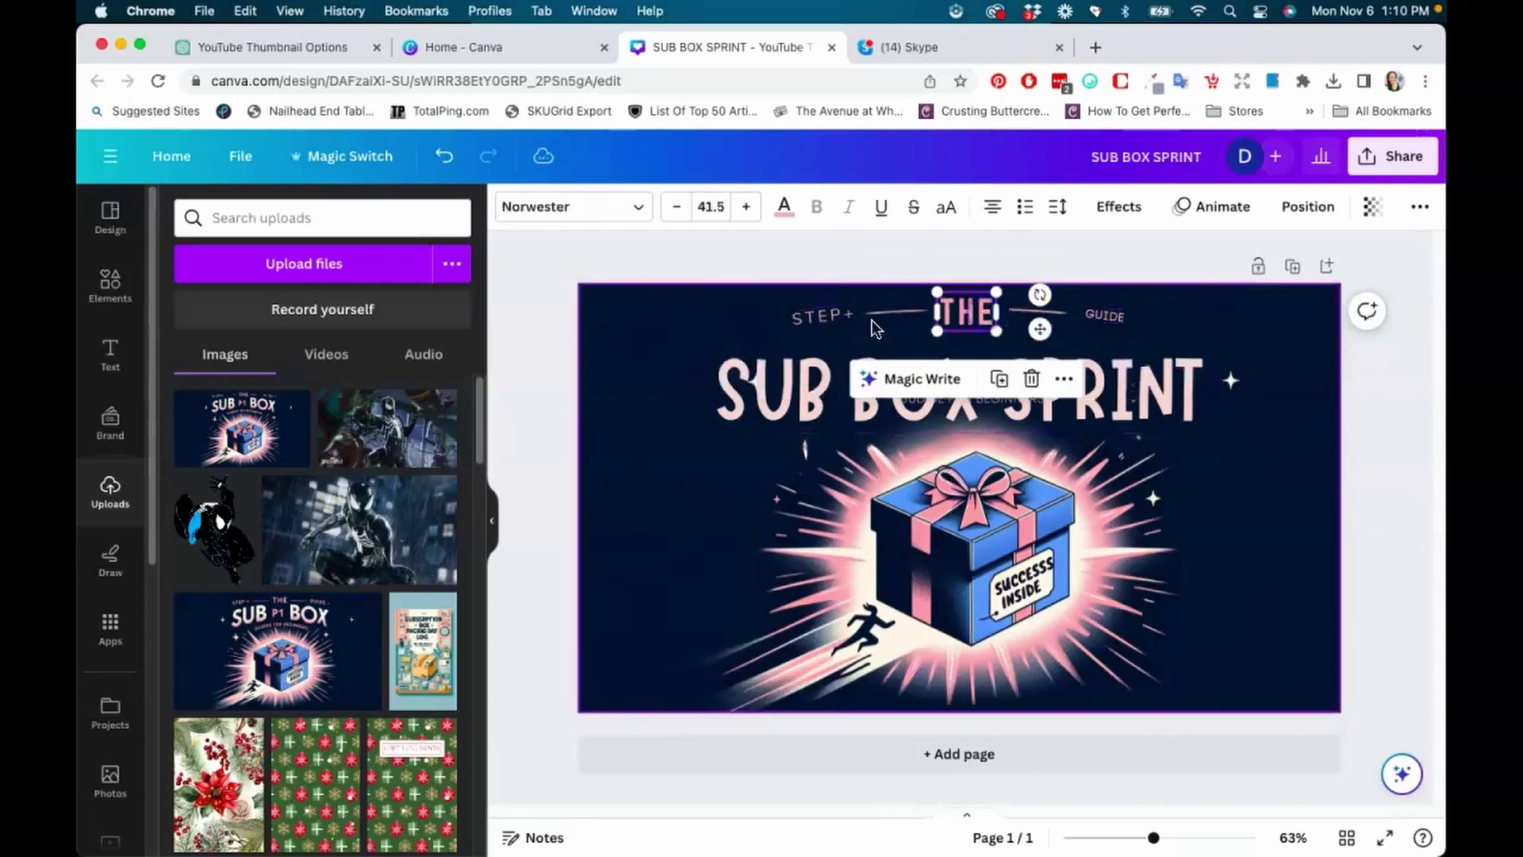
left_click(820, 316)
double_click(835, 316)
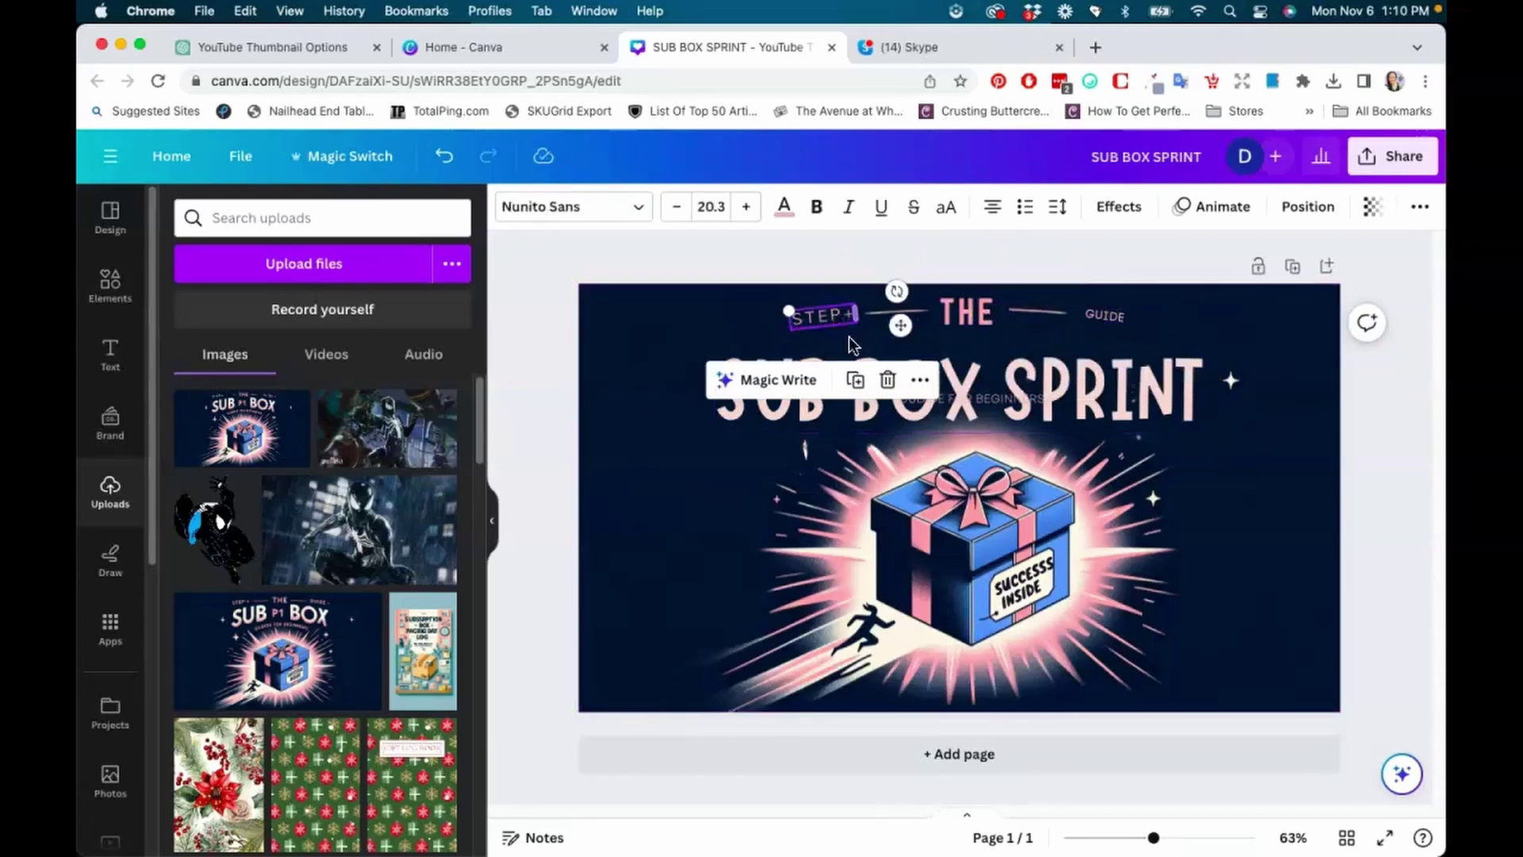
left_click(887, 379)
Move the small subtitle aside and rewrite it as 'TRAINING FOR BEGINNERS'
left_click(974, 302)
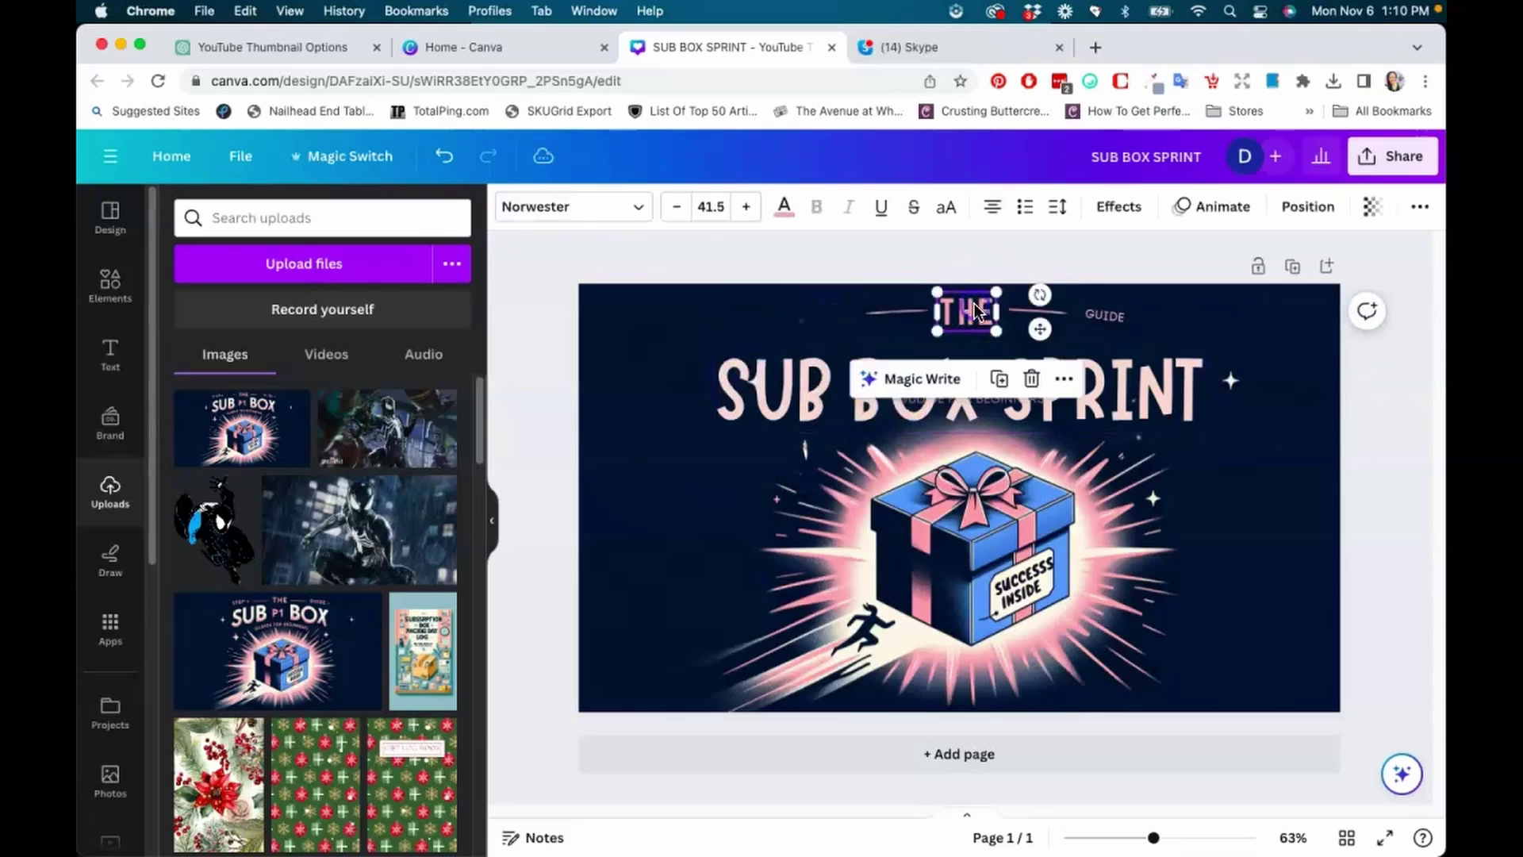
left_click(758, 378)
double_click(758, 377)
left_click(904, 396)
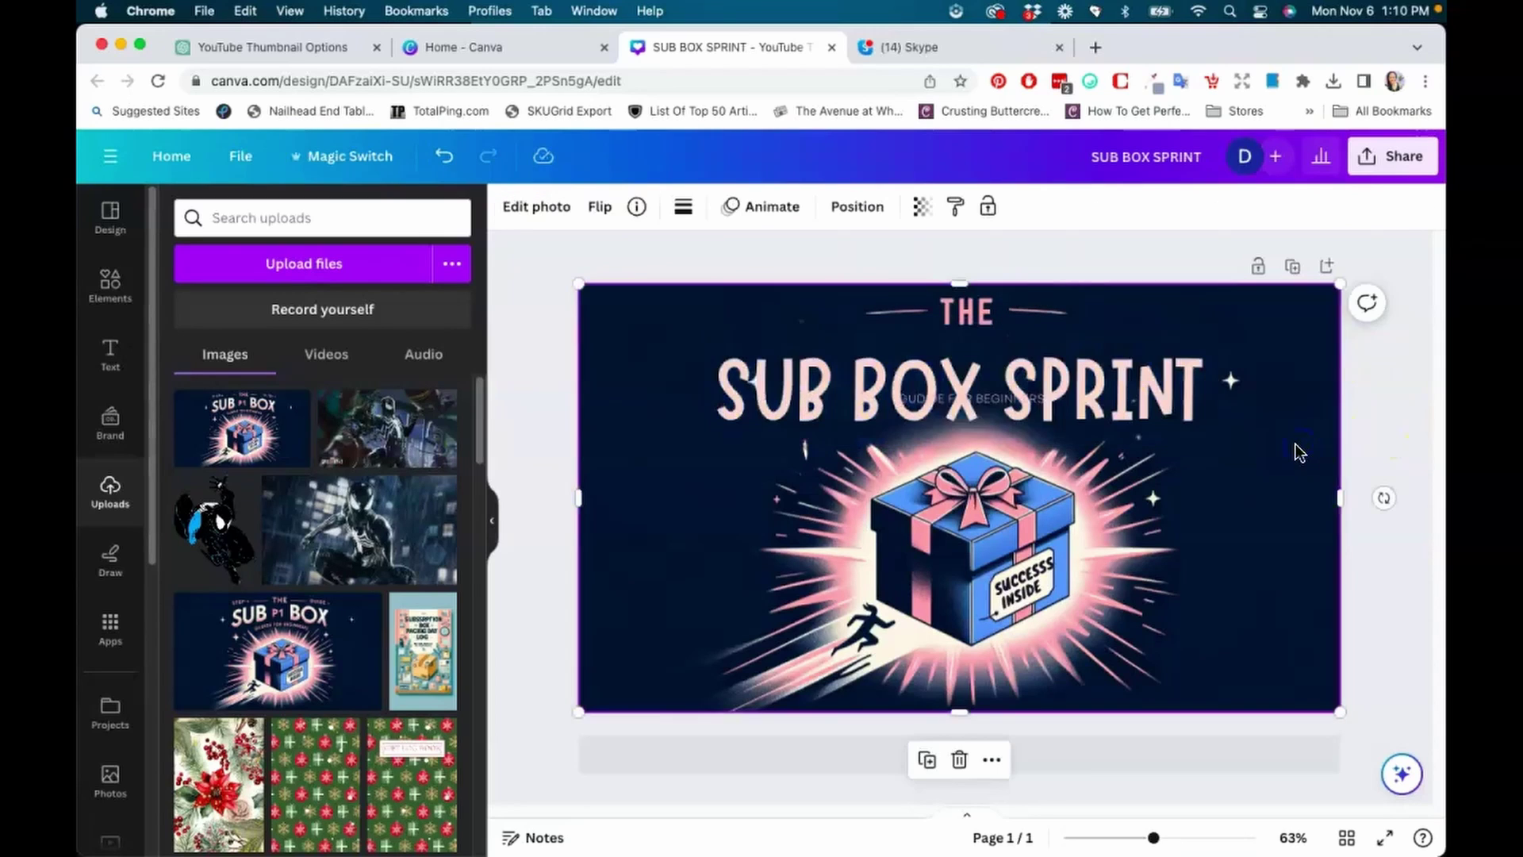
left_click(1021, 399)
left_click_drag(1021, 399, 1281, 457)
double_click(1228, 464)
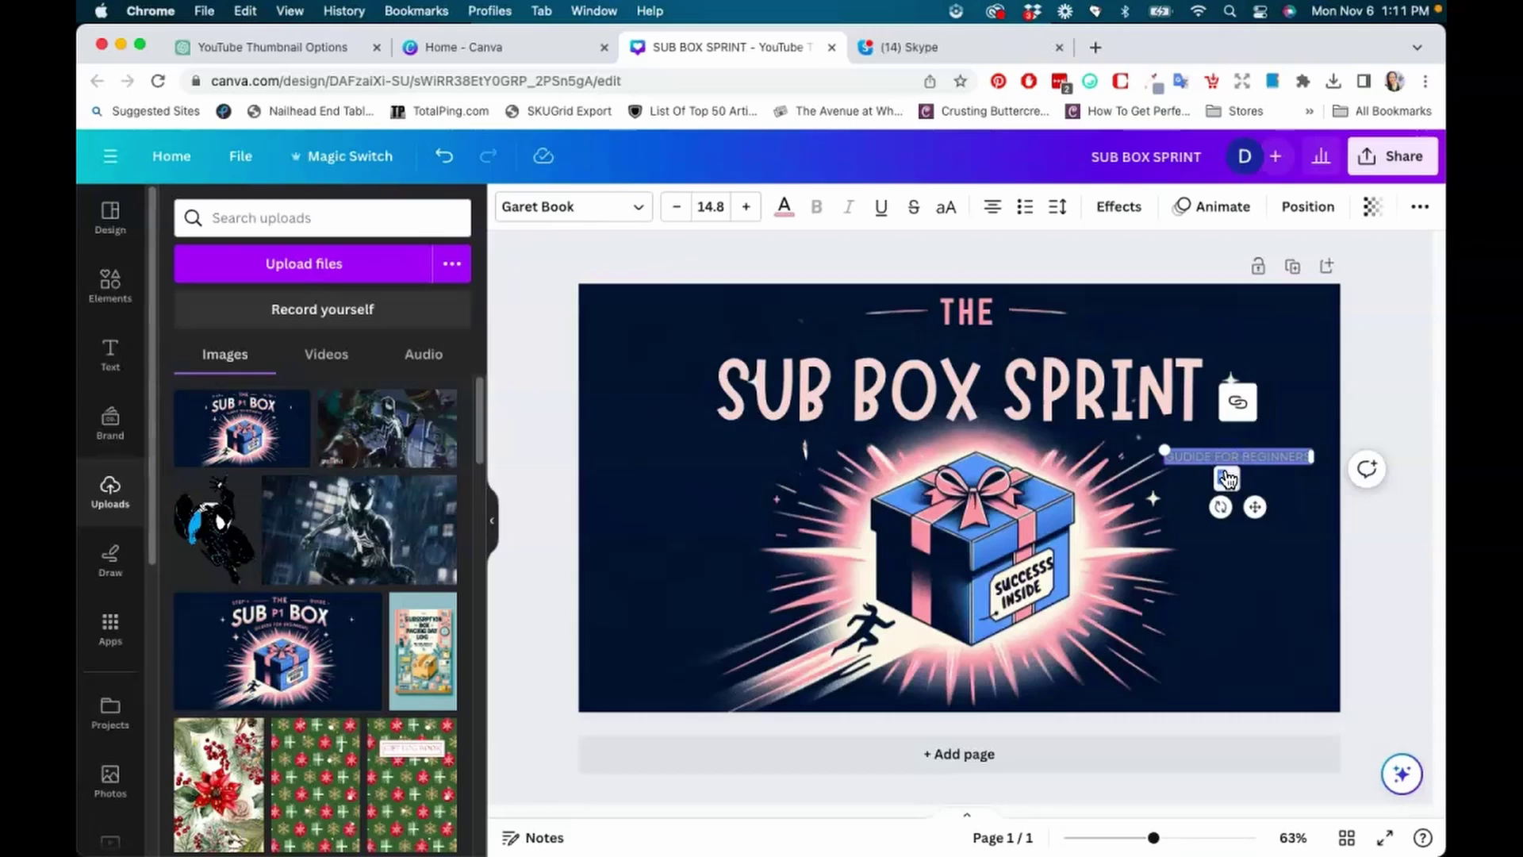
type("TRAINING FOR BEGINNERS")
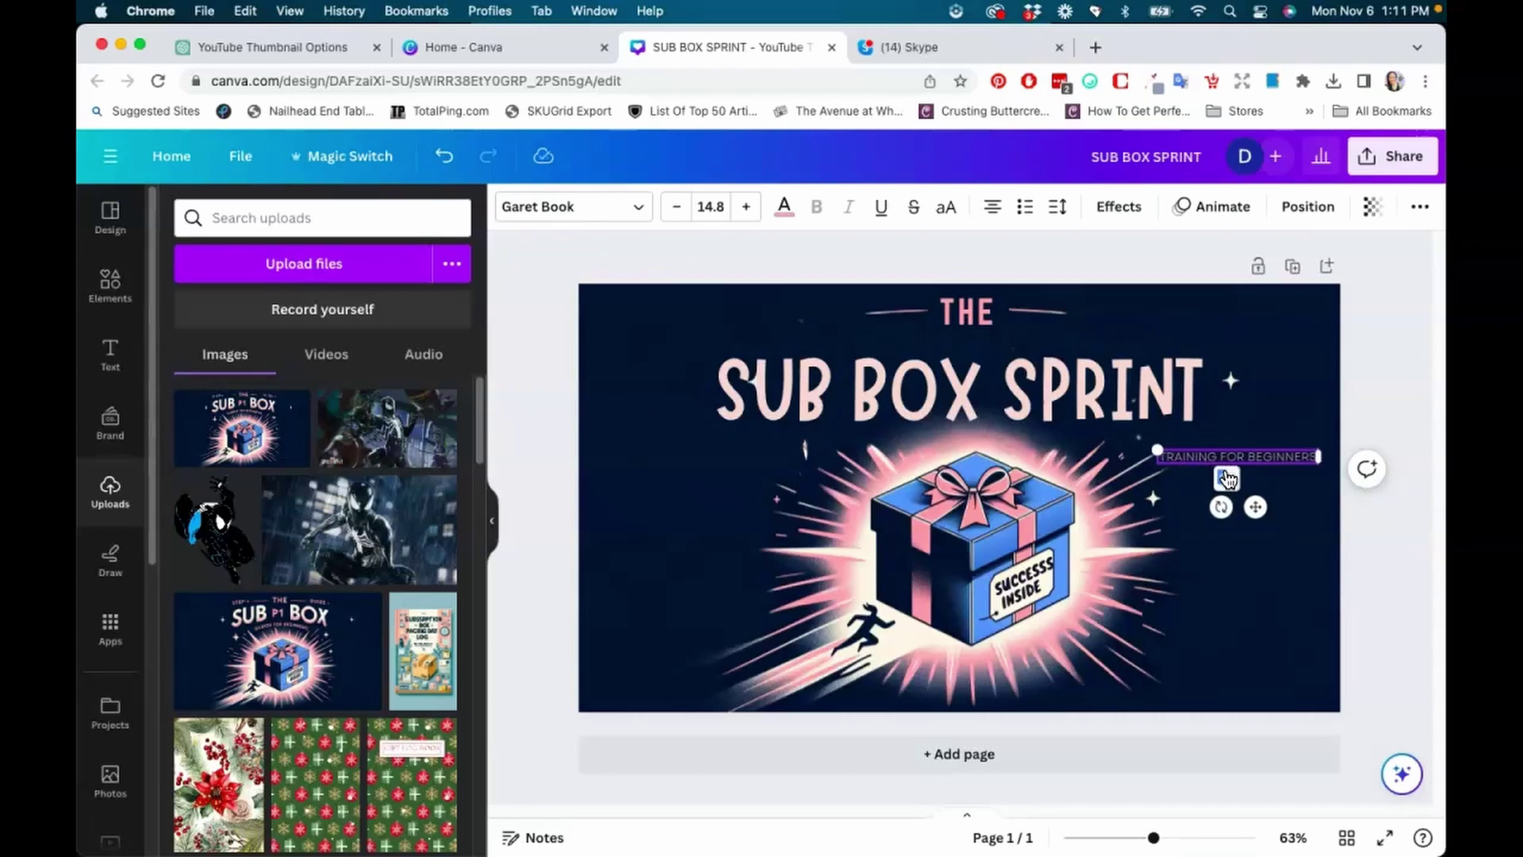
Nudge the heading up and centre TRAINING FOR BEGINNERS directly beneath it
left_click(1084, 393)
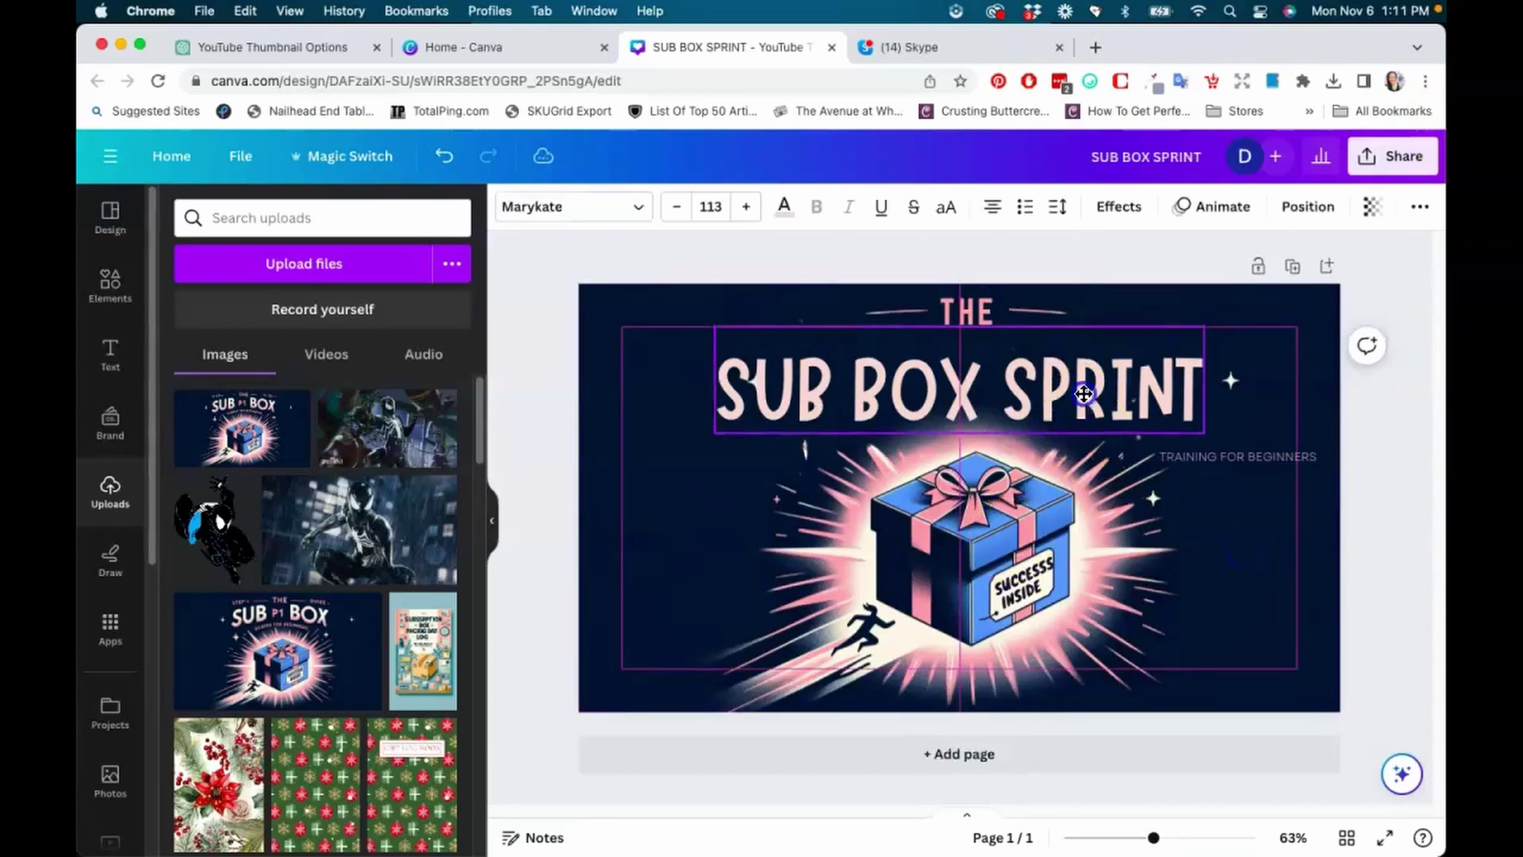
left_click_drag(1084, 393, 1084, 382)
left_click(1254, 458)
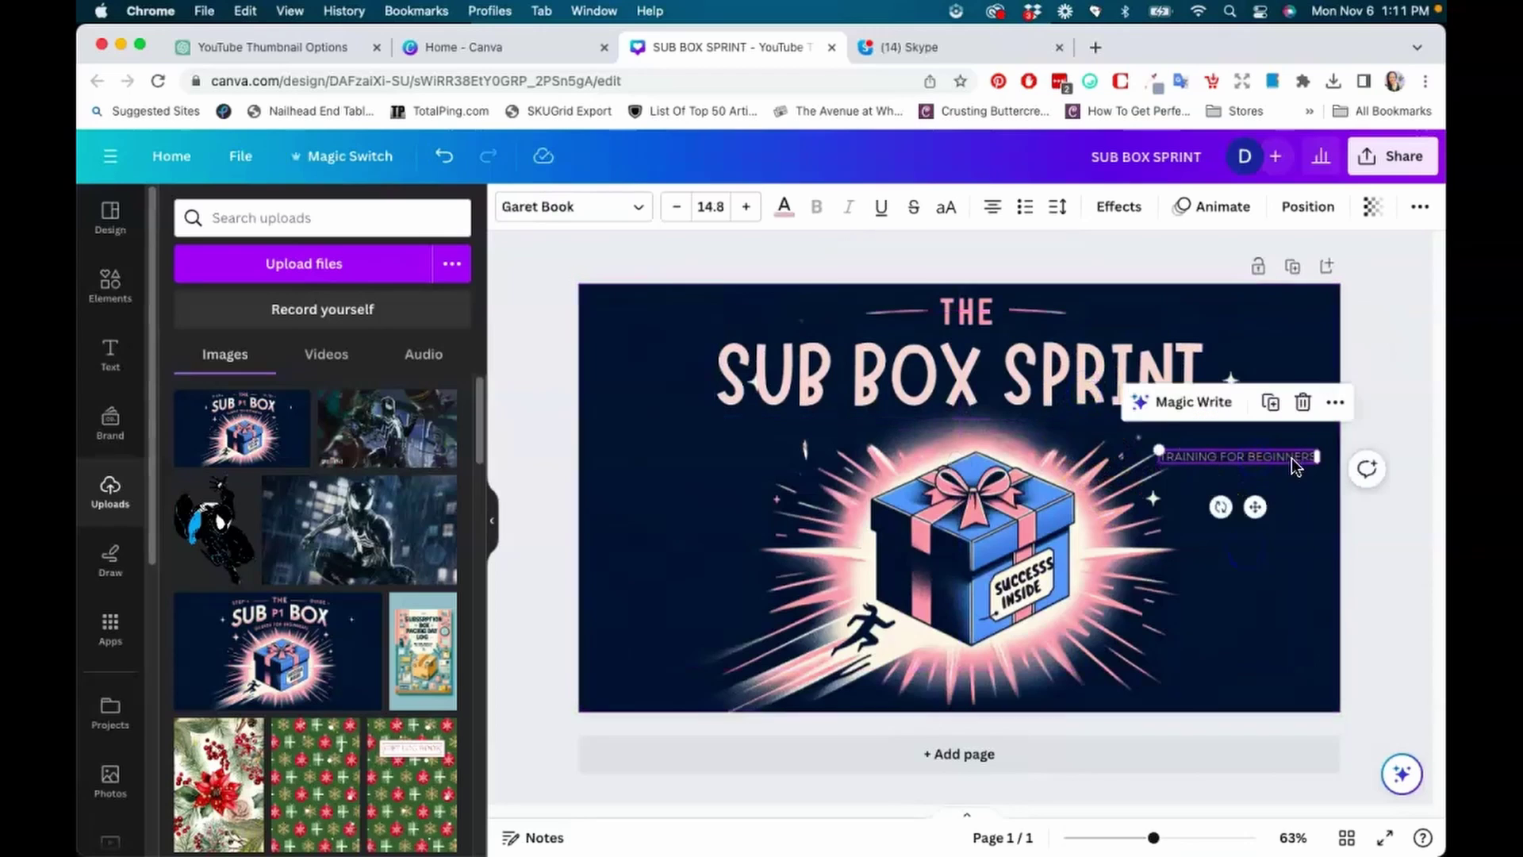
left_click_drag(1292, 464, 1022, 424)
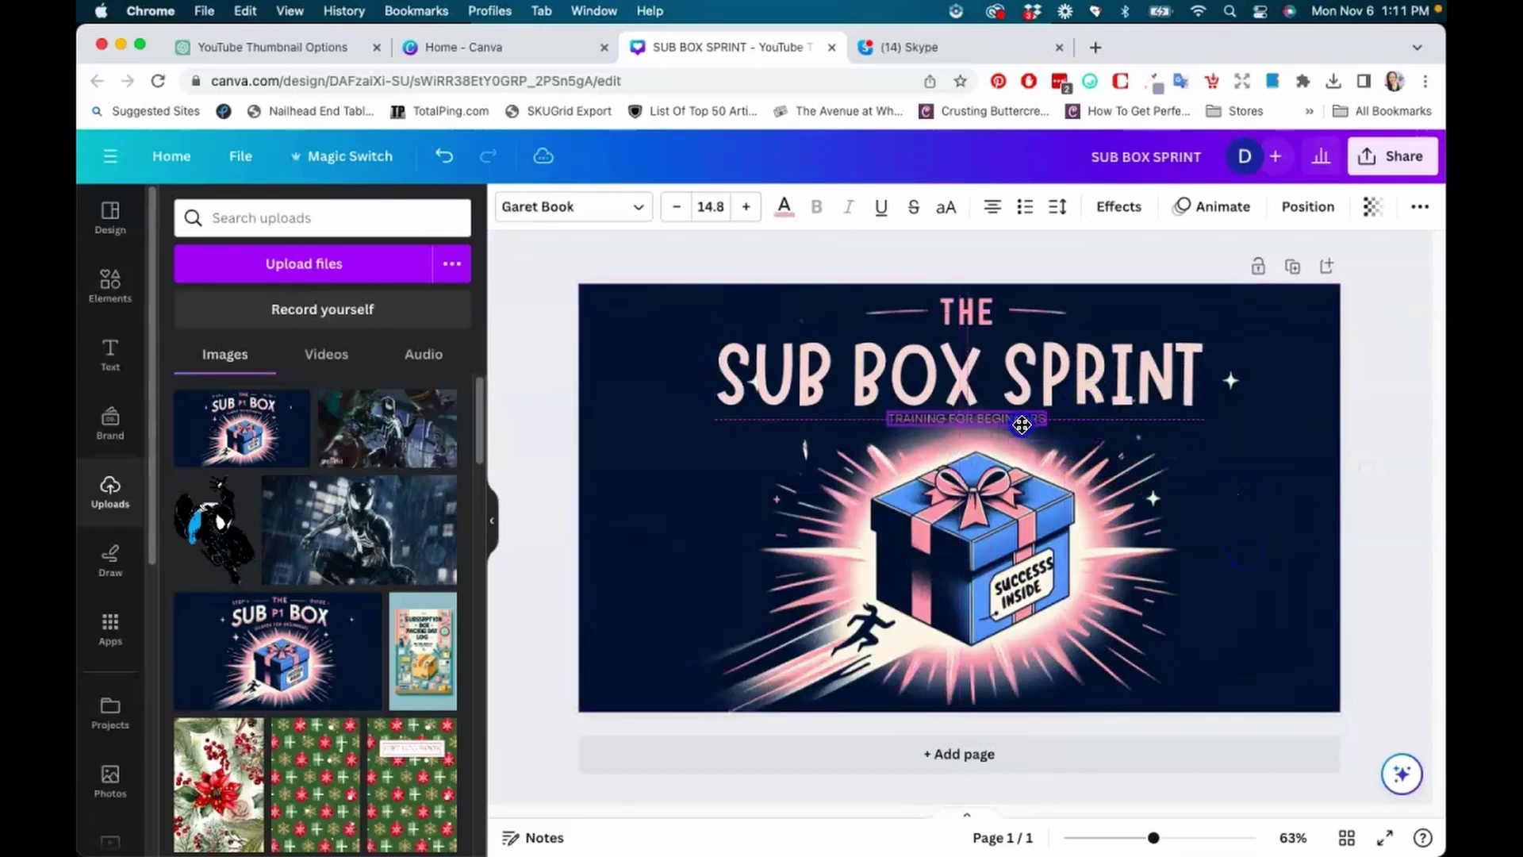
left_click(1207, 503)
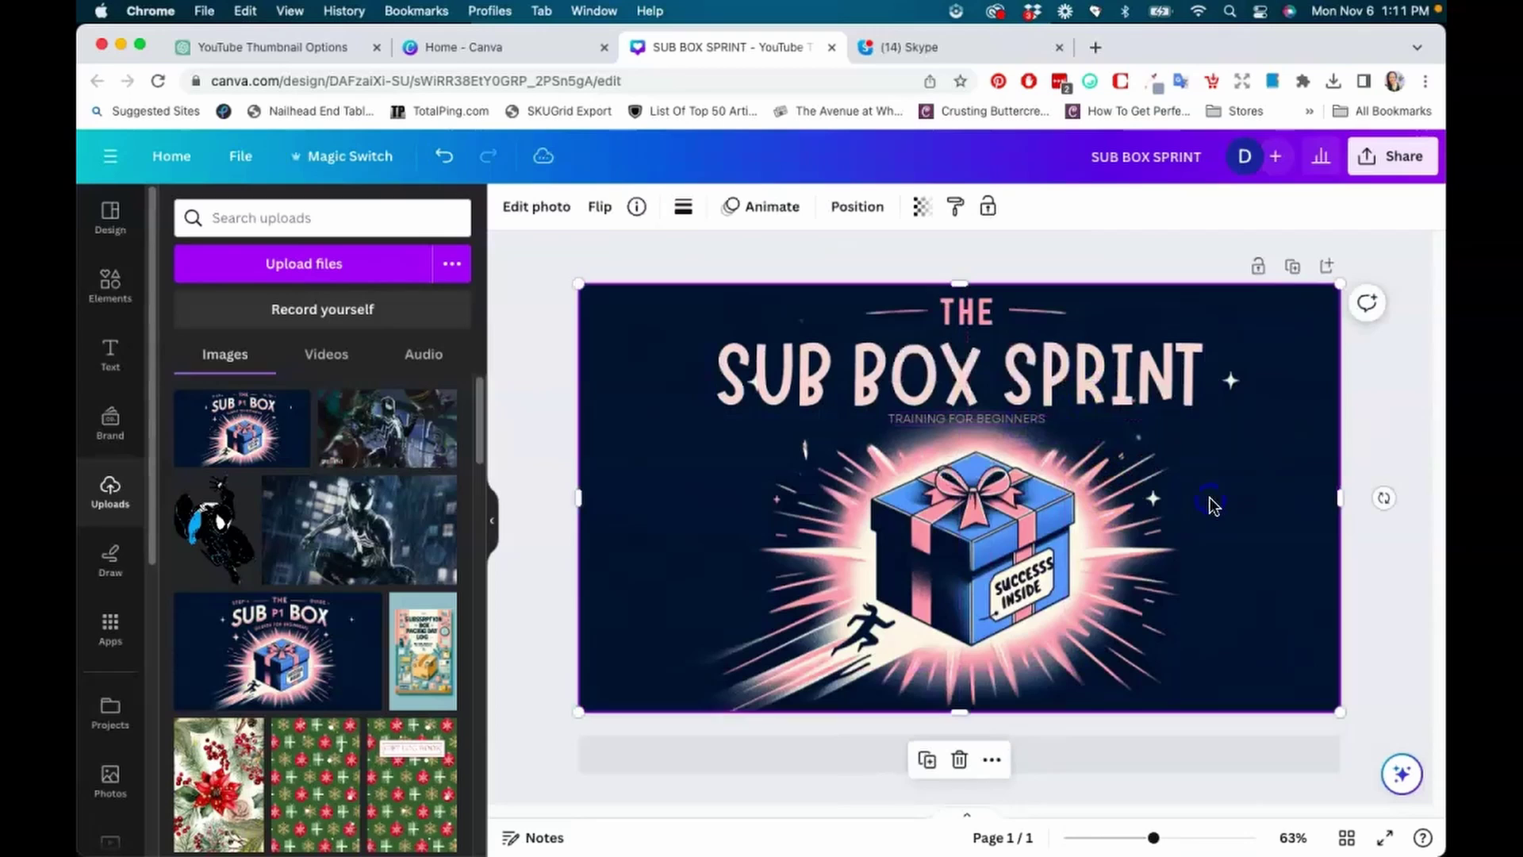
left_click(989, 537)
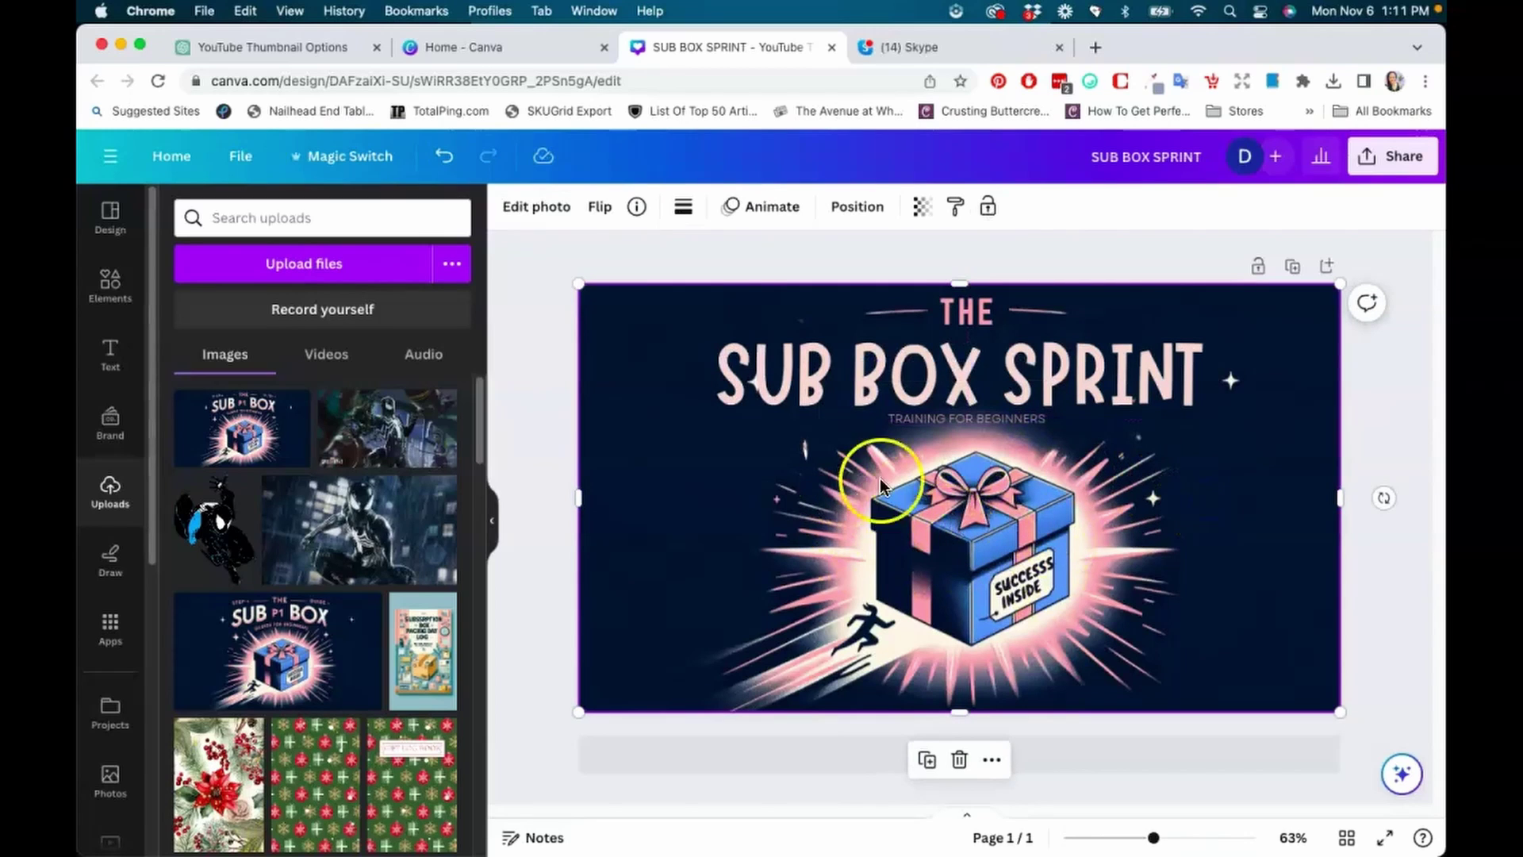
Lower TRAINING FOR BEGINNERS slightly and shift SUCCESS INSIDE onto the gift tag
left_click_drag(973, 425, 974, 437)
left_click(1041, 588)
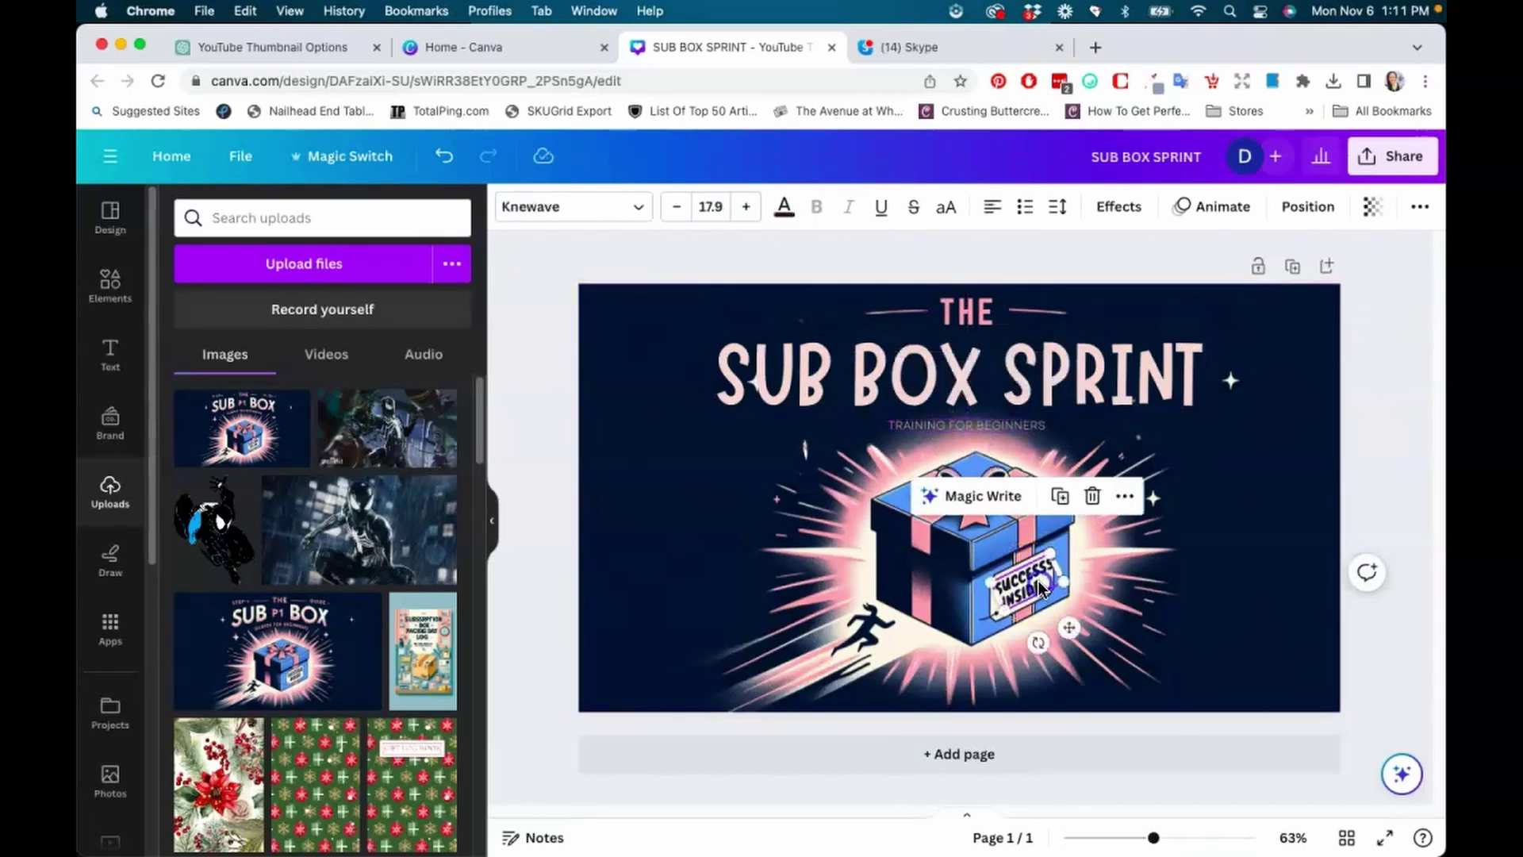
left_click_drag(1041, 588, 1037, 583)
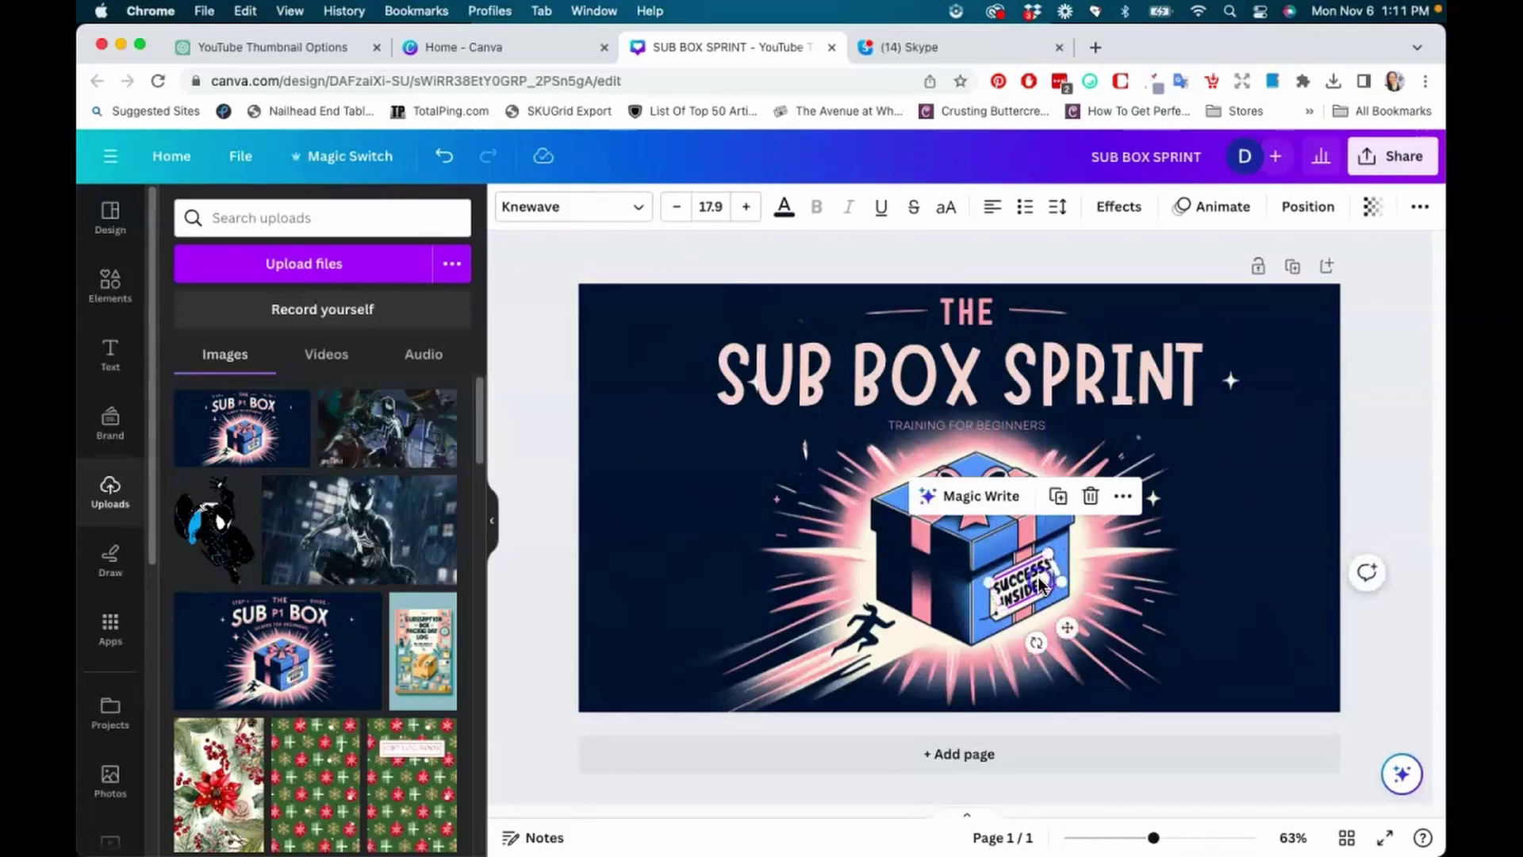
left_click(1222, 547)
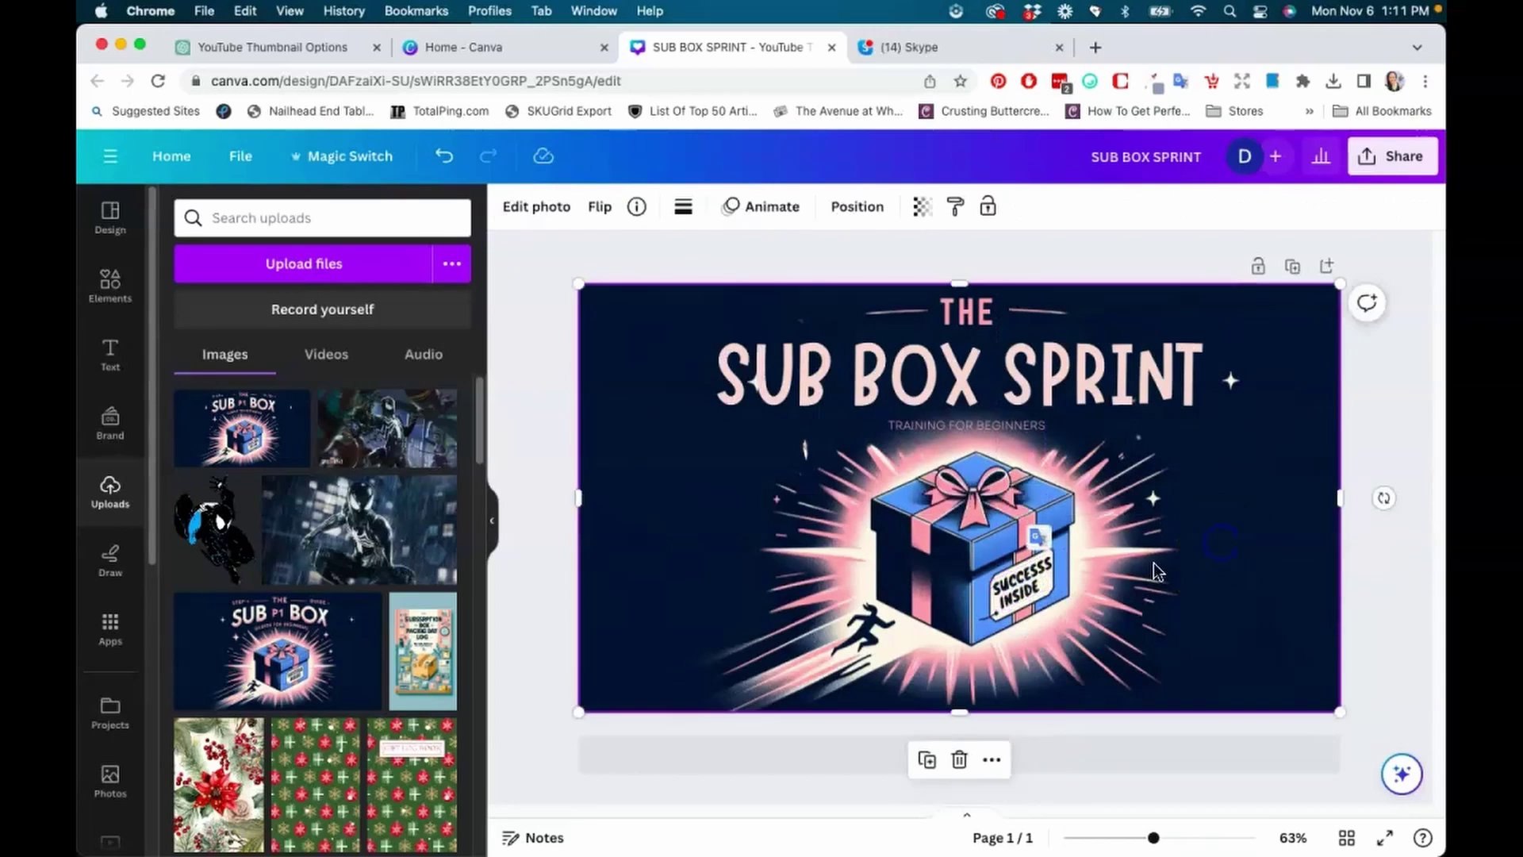
left_click(1038, 577)
left_click(1038, 577)
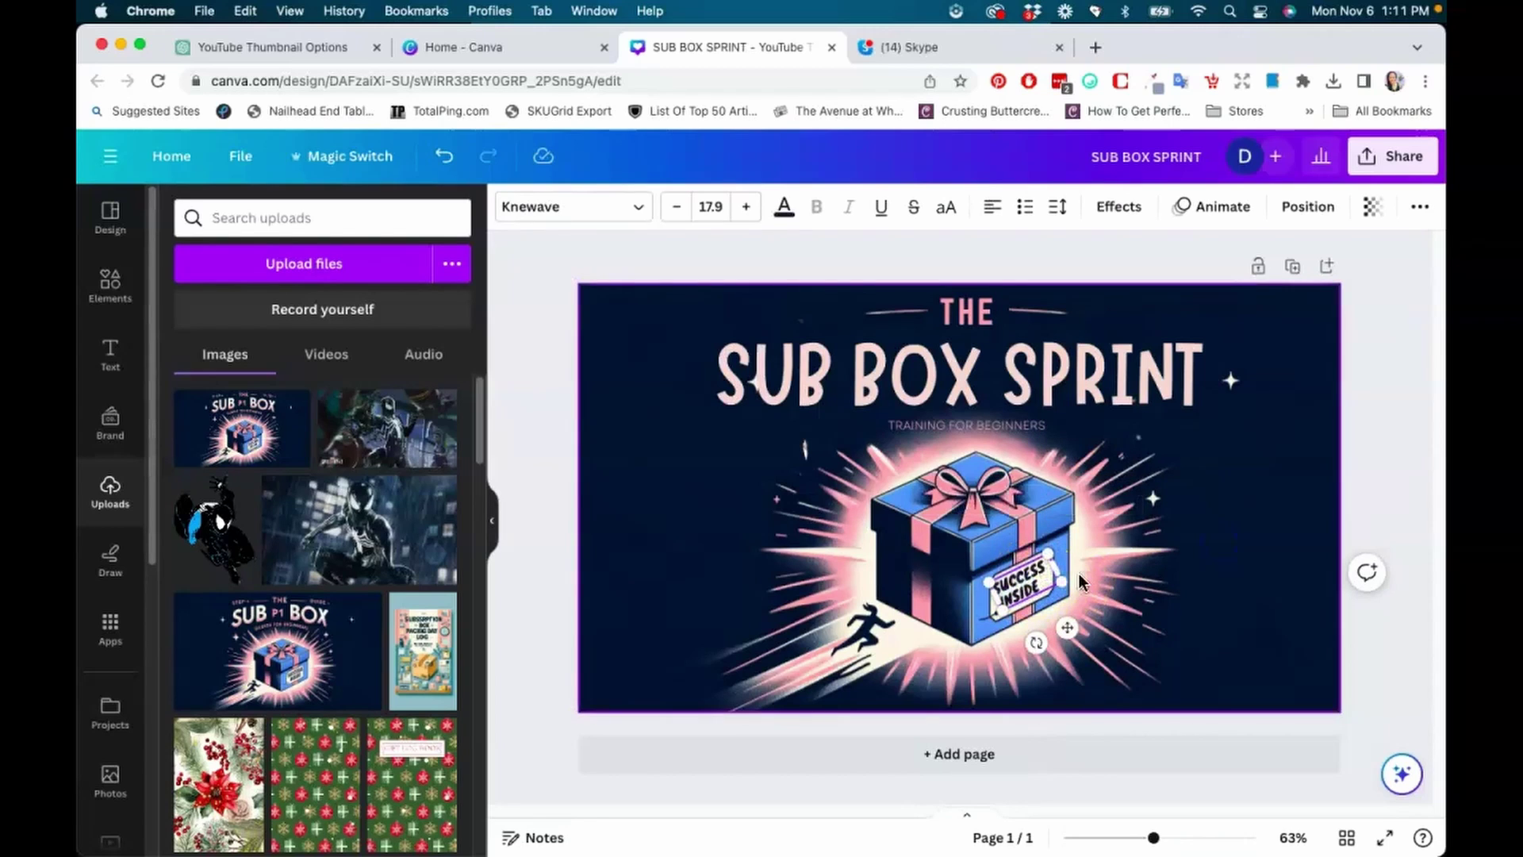
left_click(1235, 477)
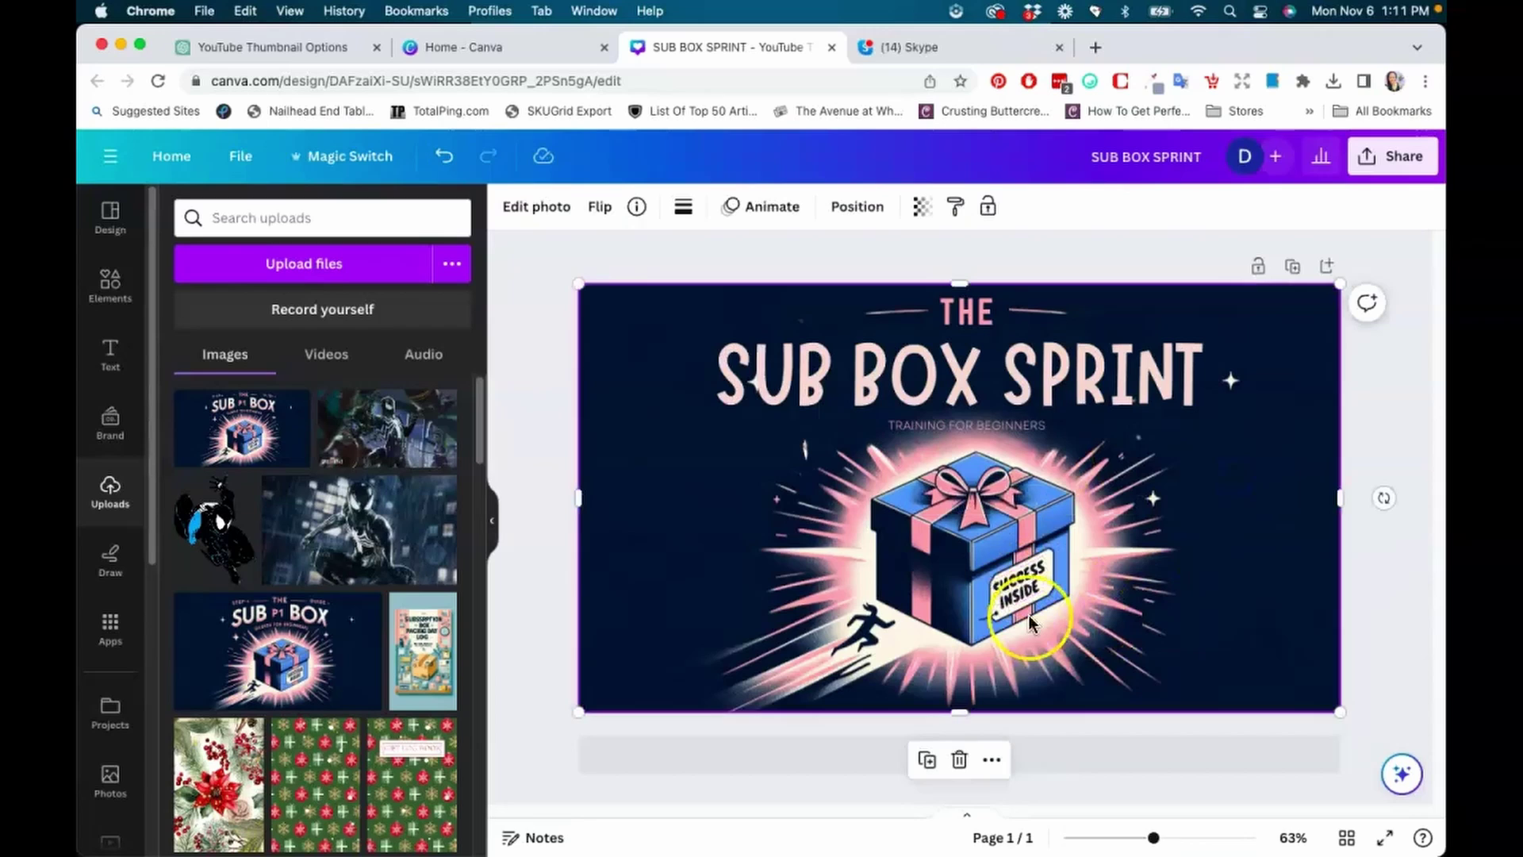
Centre-align the SUCCESS INSIDE lines and nudge them to fit the tag
left_click(1022, 585)
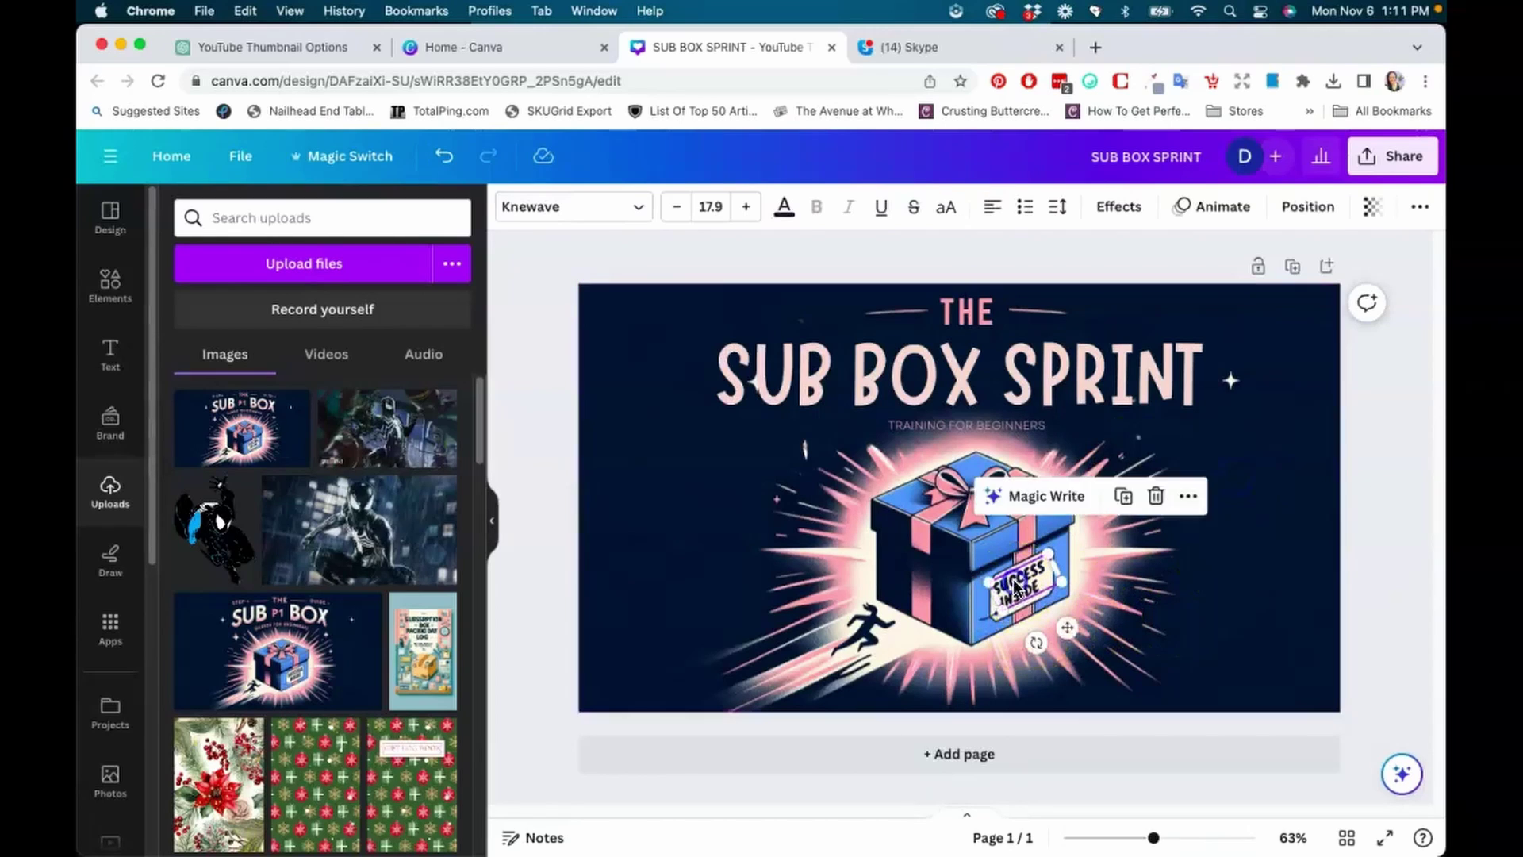
left_click(1242, 585)
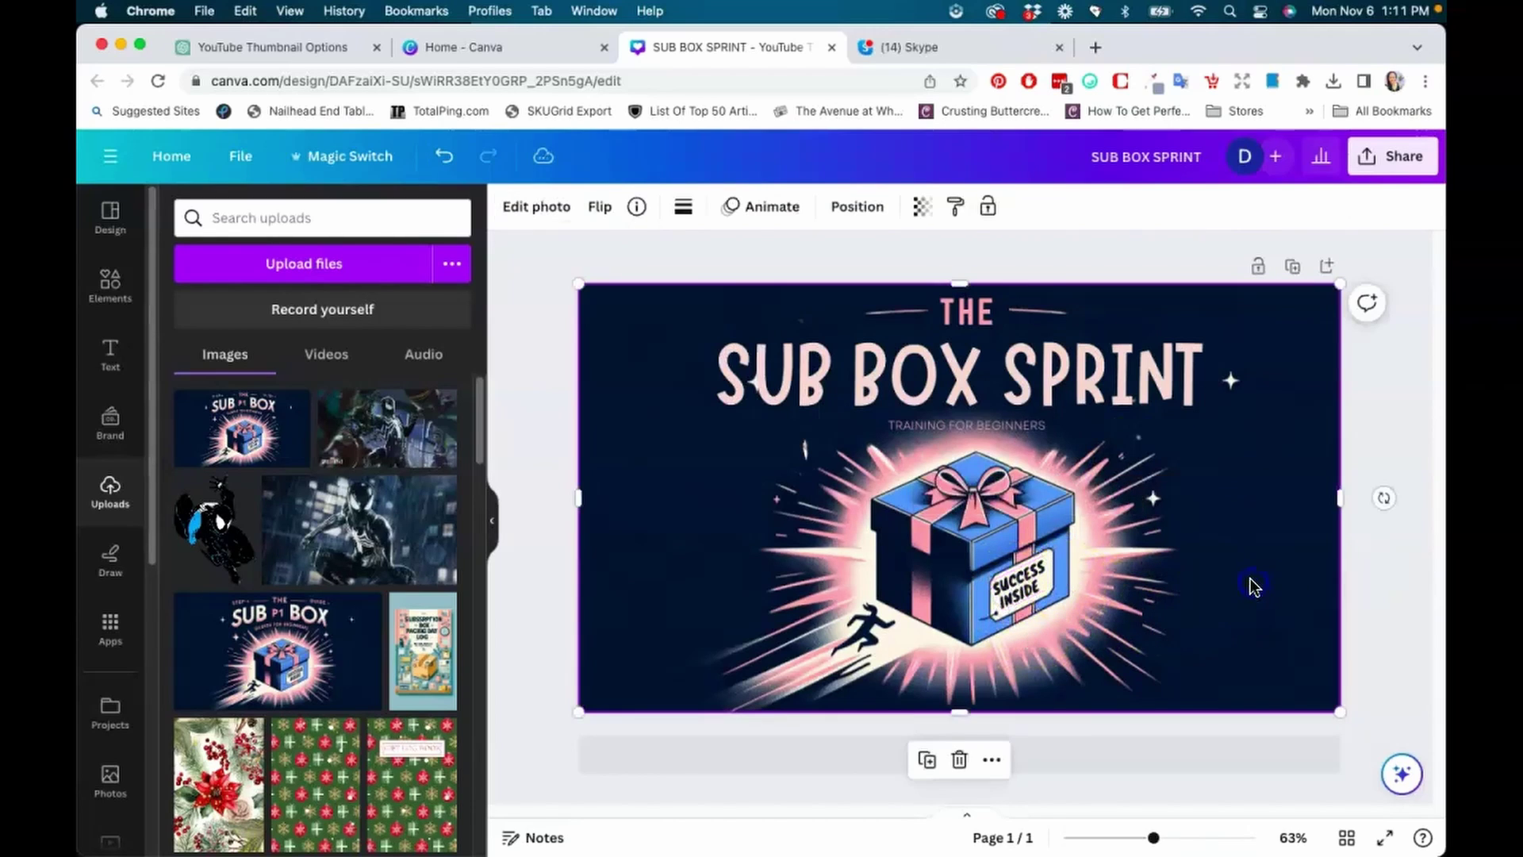
left_click(1052, 588)
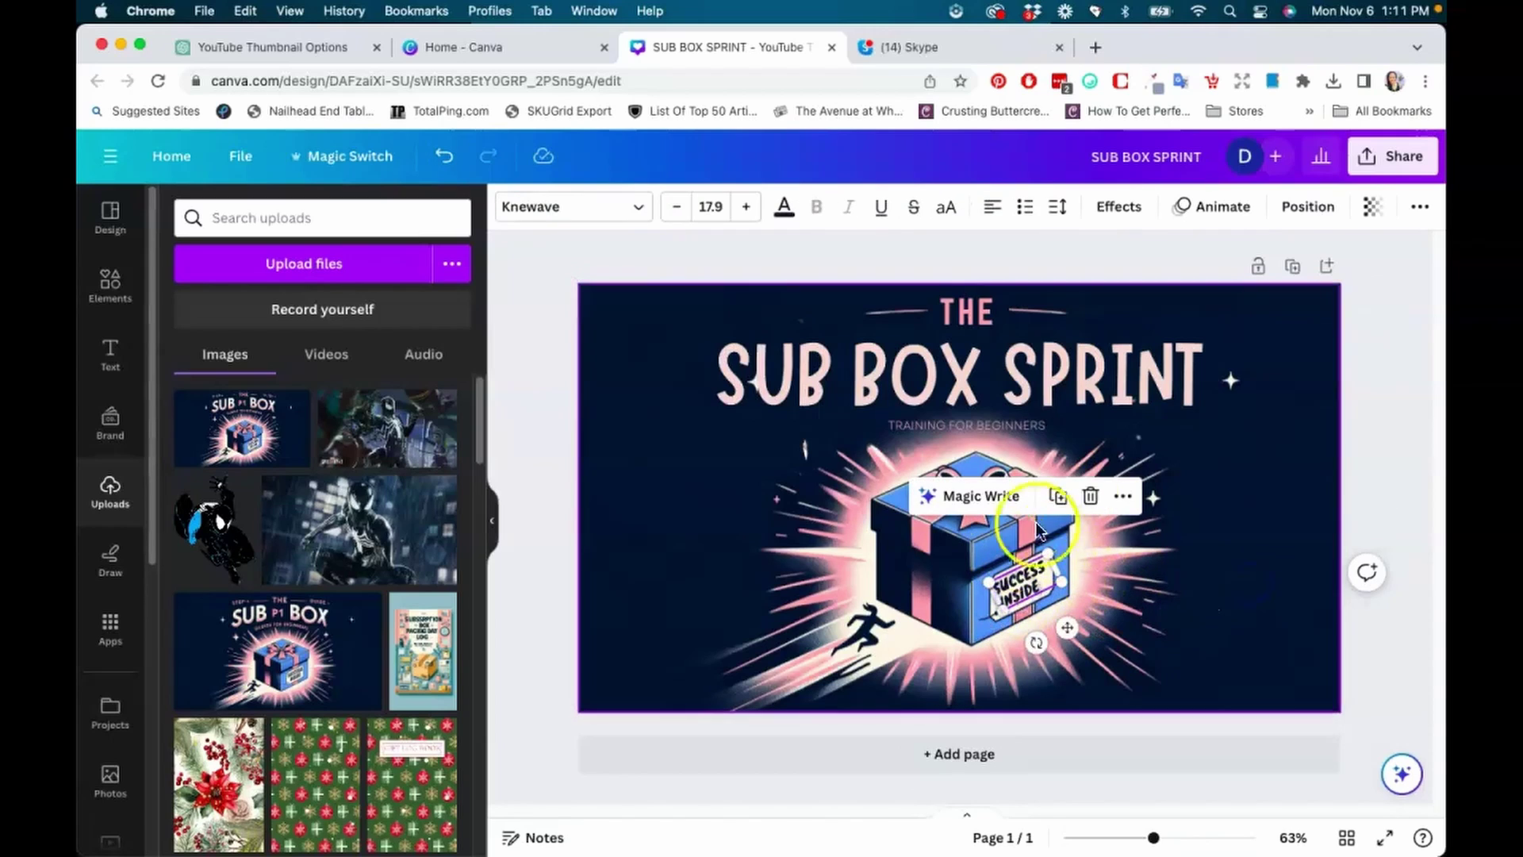
left_click(991, 209)
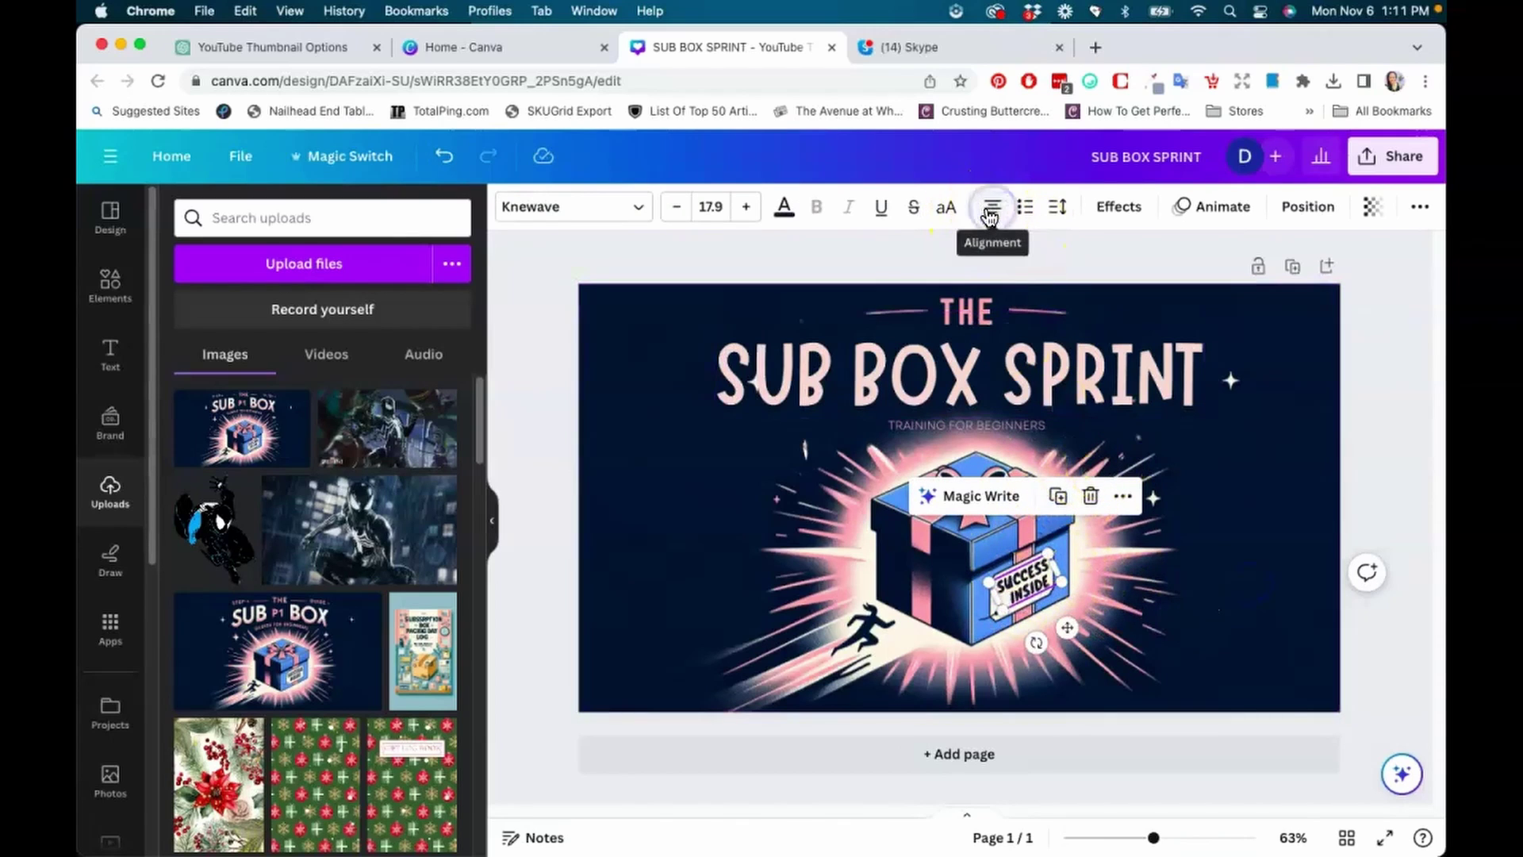
left_click(1212, 560)
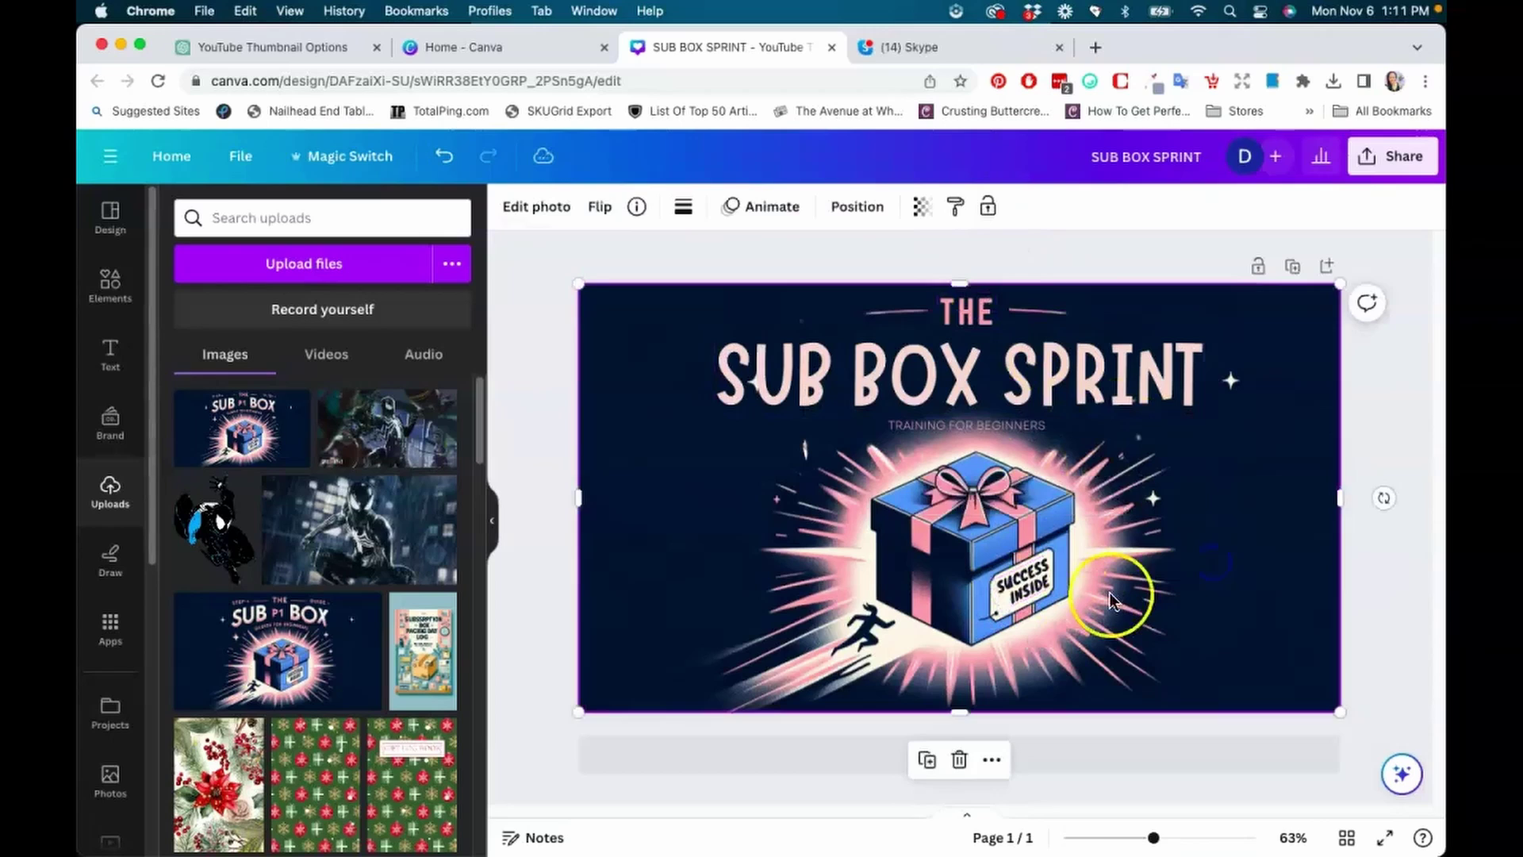
left_click(1027, 583)
left_click_drag(1028, 583, 1029, 585)
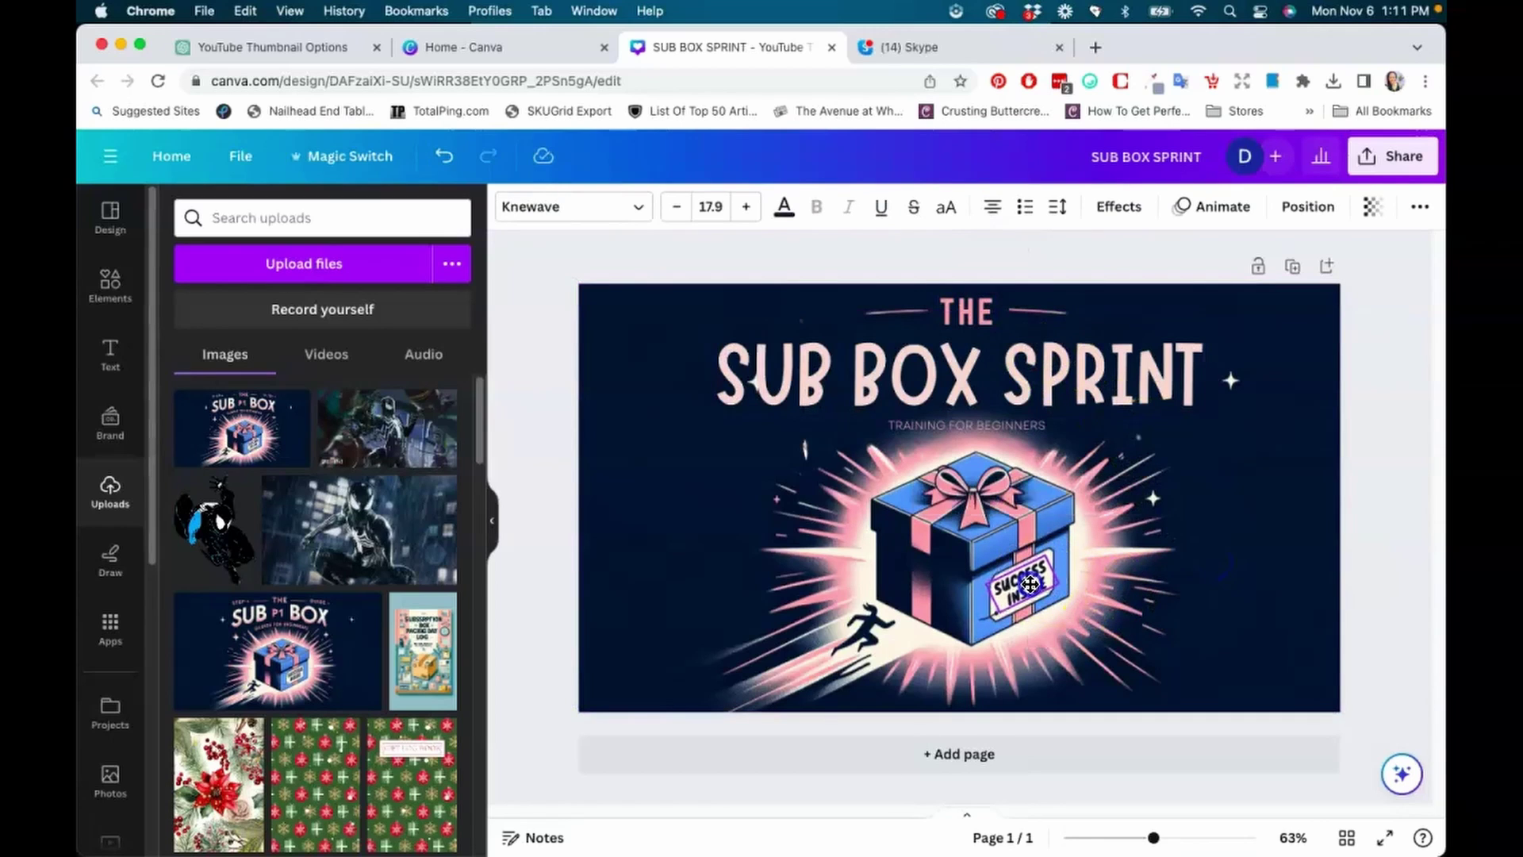
left_click(1298, 565)
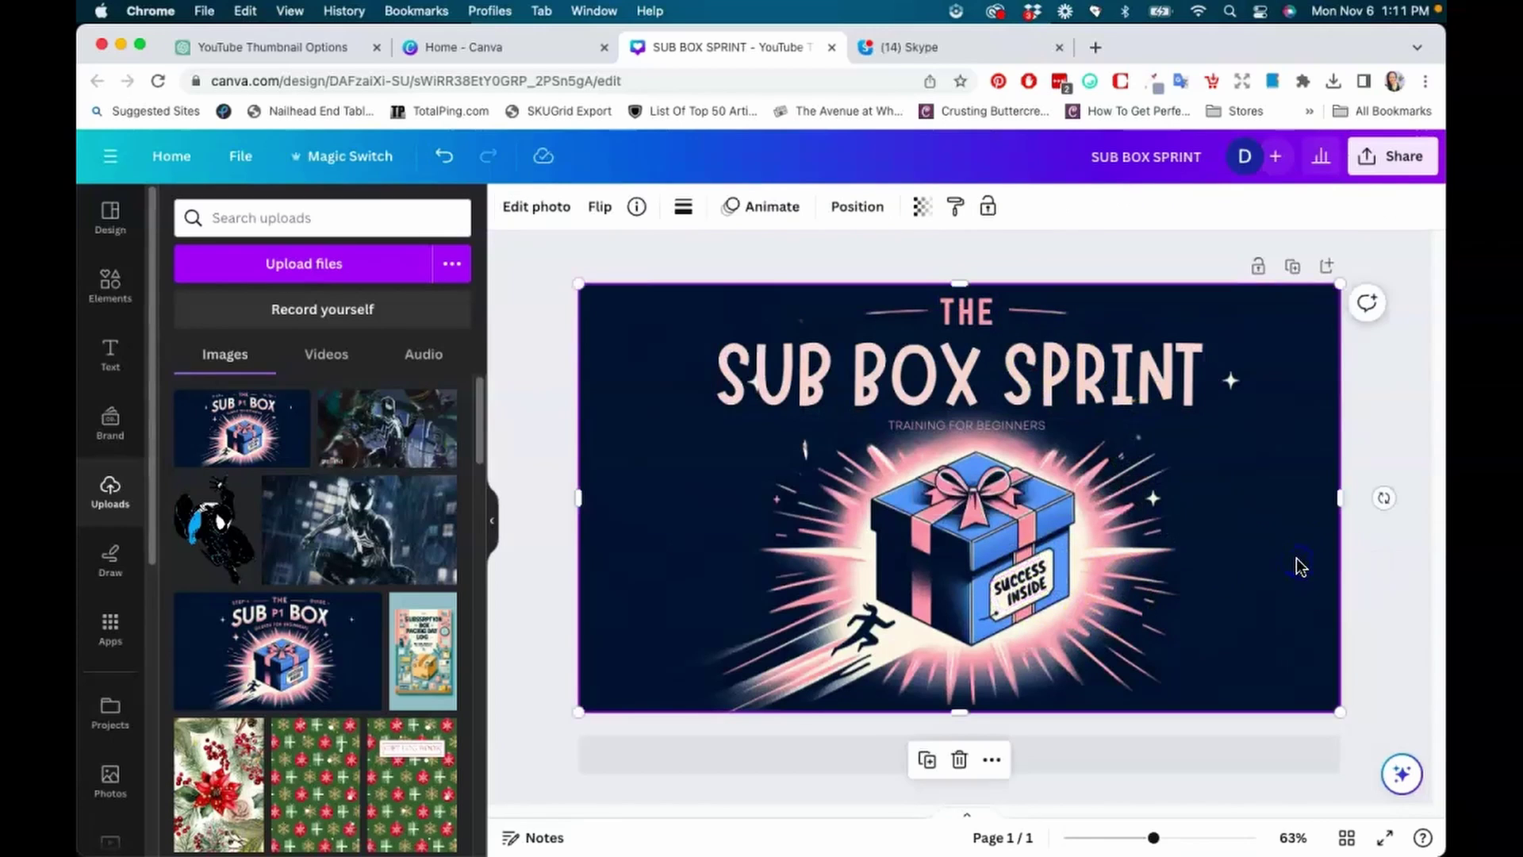